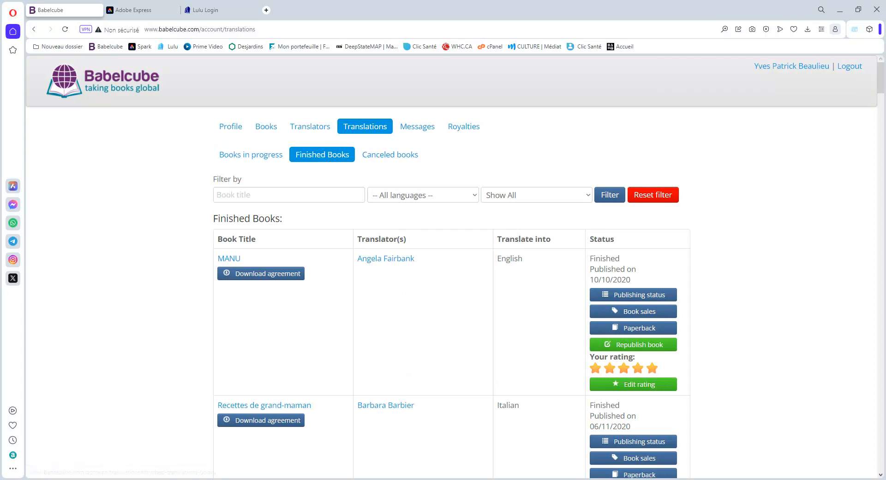
Step: Filter the finished books list to show only Dutch translations
click(474, 195)
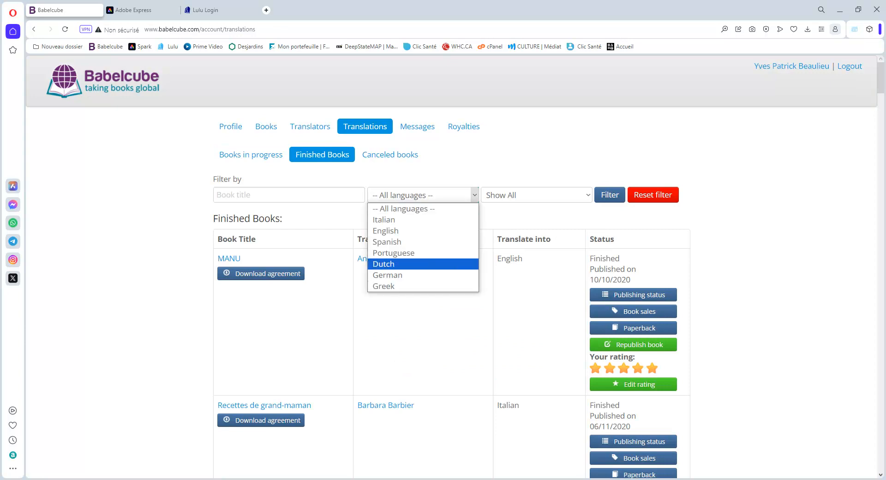
click(415, 264)
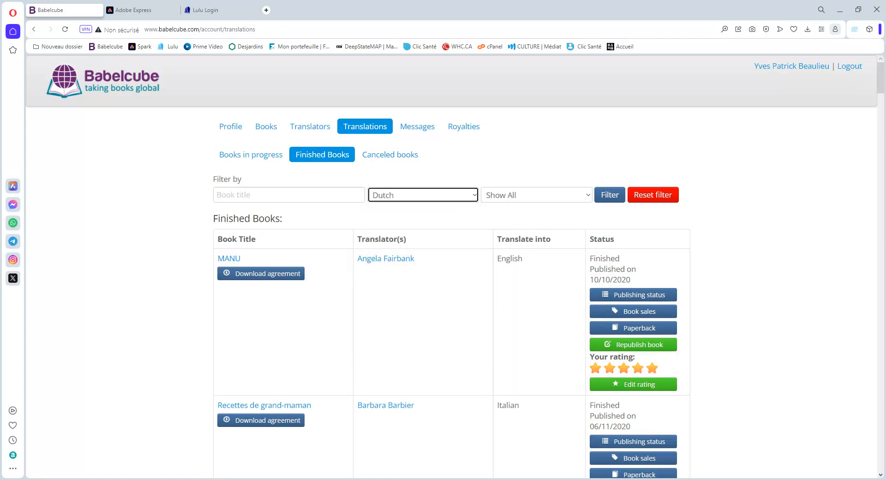
click(610, 195)
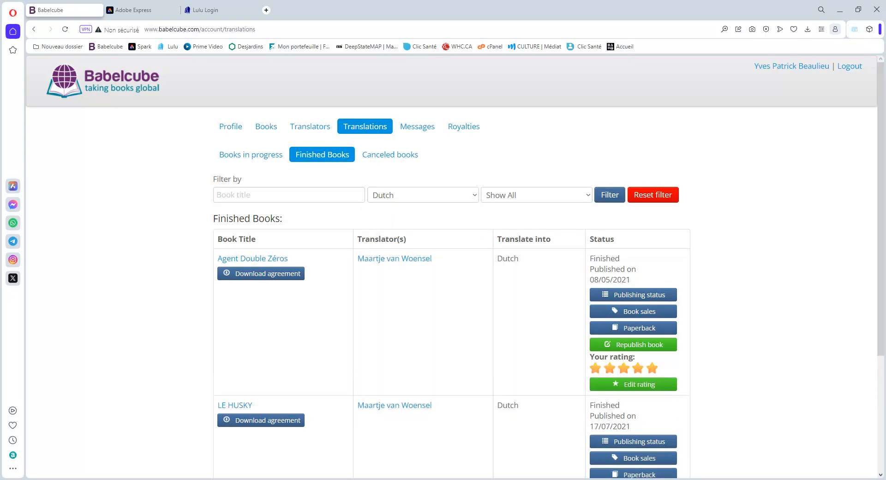
Step: Copy the translator's name from the LE HUSKY entry into the untitled Notepad note, followed by blank lines
scroll(235, 383, down, 1)
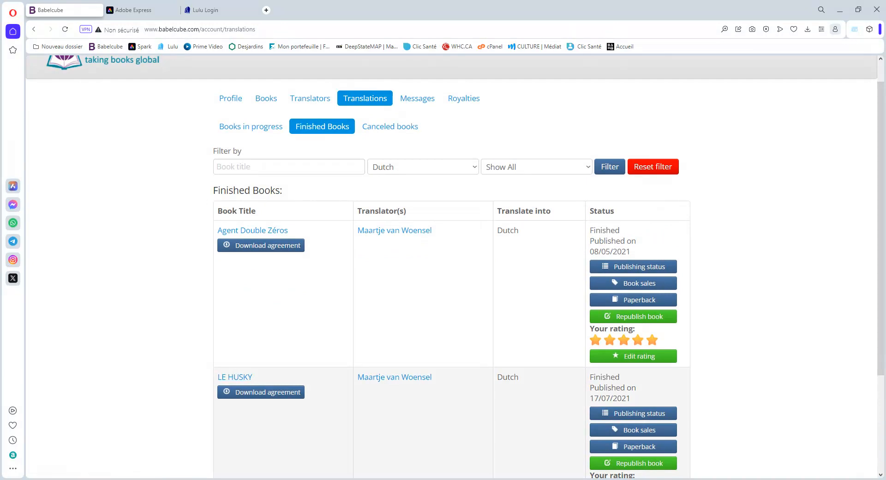
drag(432, 377, 357, 376)
key(ctrl+c)
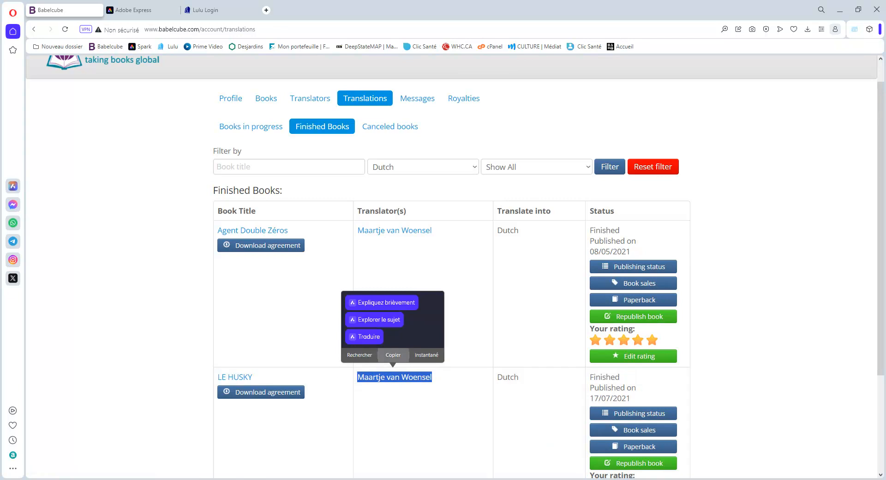
click(393, 354)
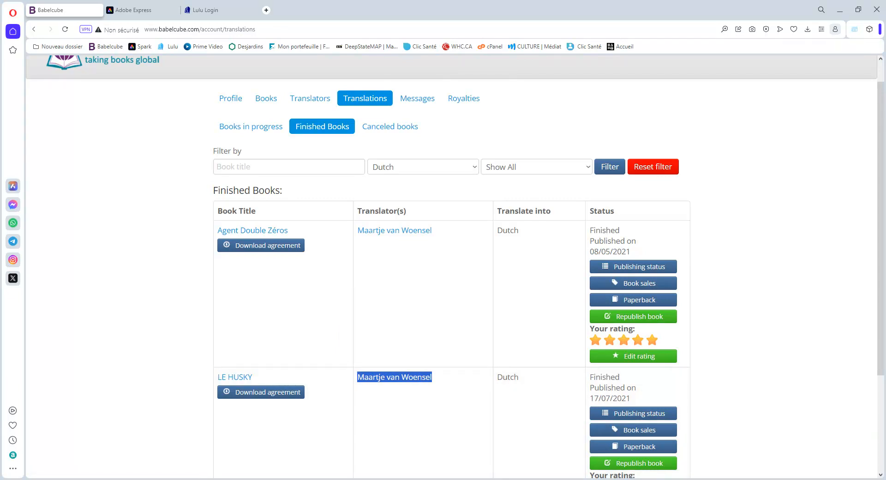
key(alt+Tab)
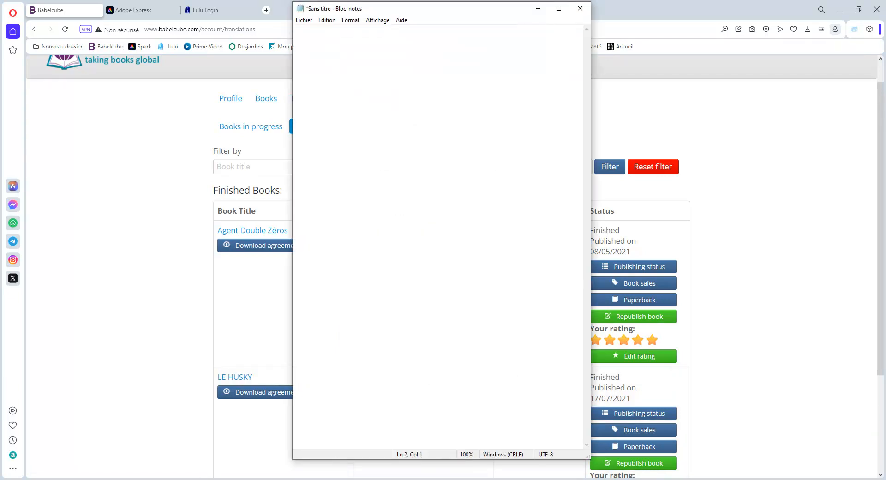
key(ctrl+v)
key(Return)
key(Return)
key(alt+Tab)
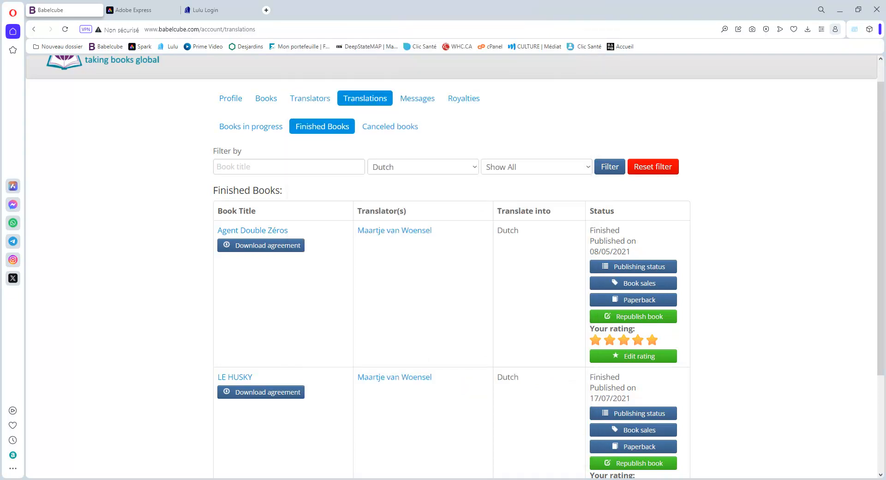
Step: Open the LE HUSKY republishing wizard and copy its translated book description into the Notepad note below the translator's name
scroll(633, 325, down, 3)
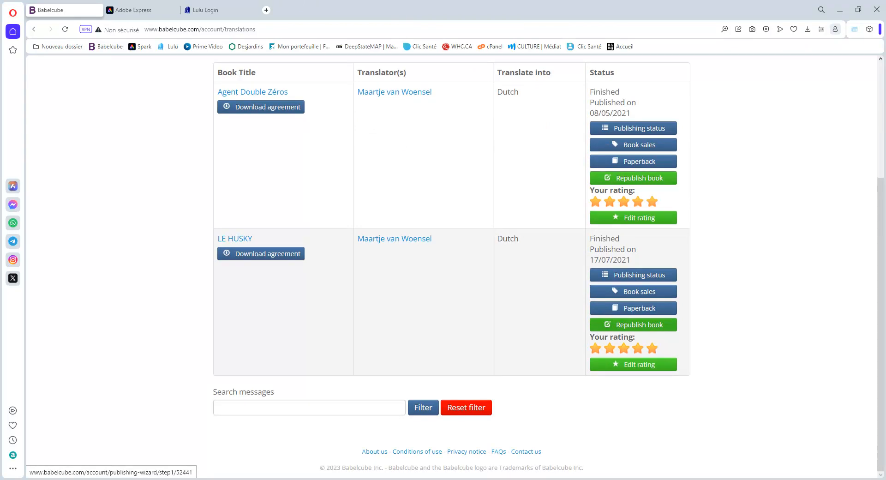
click(633, 324)
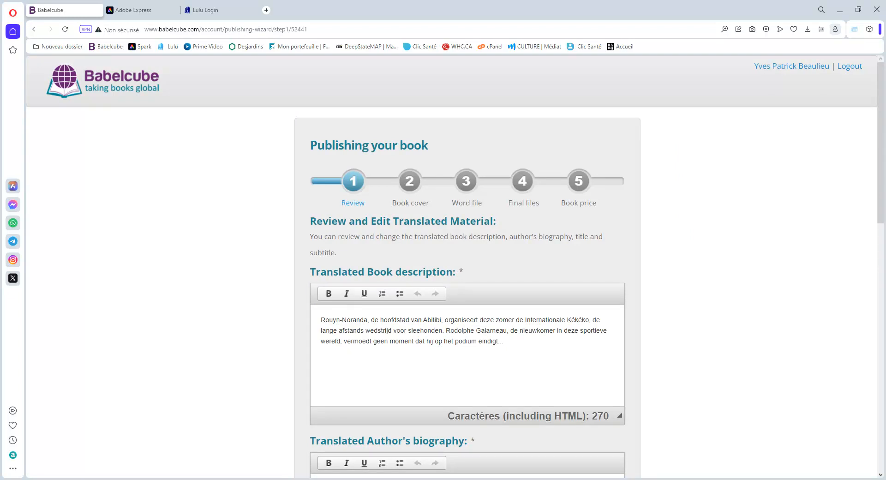
drag(504, 342, 320, 320)
key(ctrl+c)
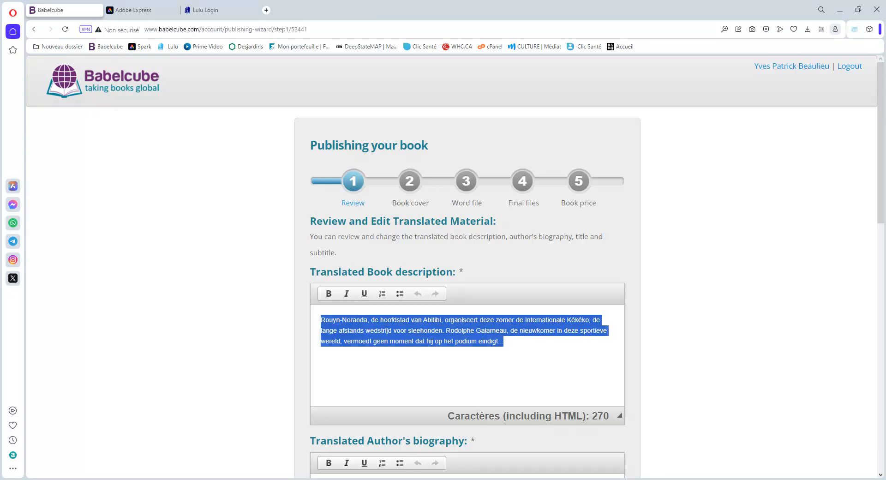
click(327, 479)
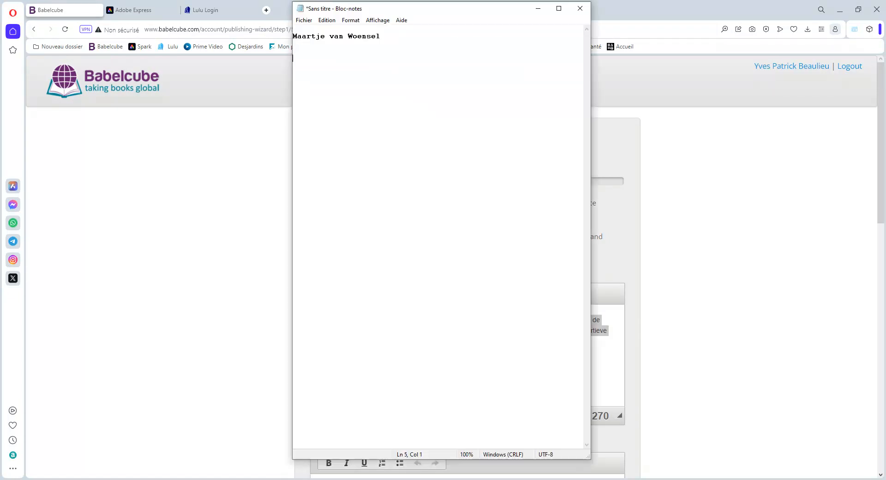
key(ctrl+v)
key(Return)
key(Return)
drag(337, 103, 396, 73)
click(538, 8)
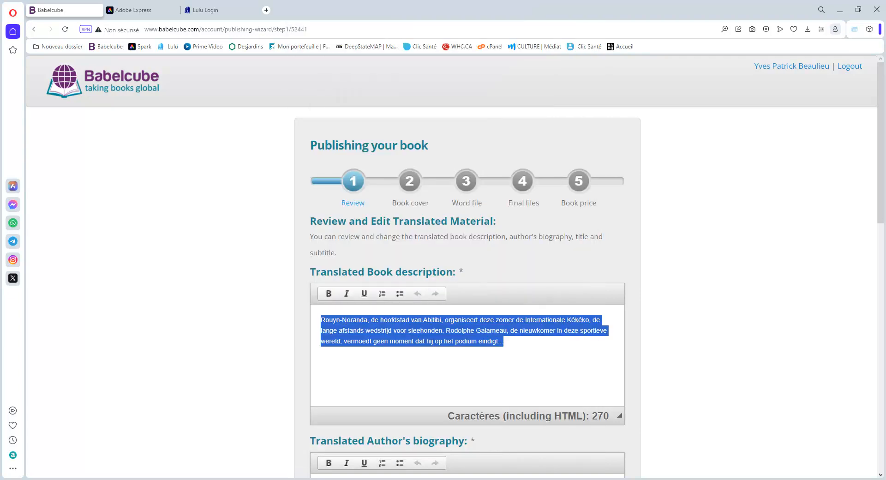
Step: Copy the translated author's biography from the publishing form into the Notepad note, below the book description
scroll(467, 276, down, 6)
drag(476, 265, 320, 211)
key(ctrl+c)
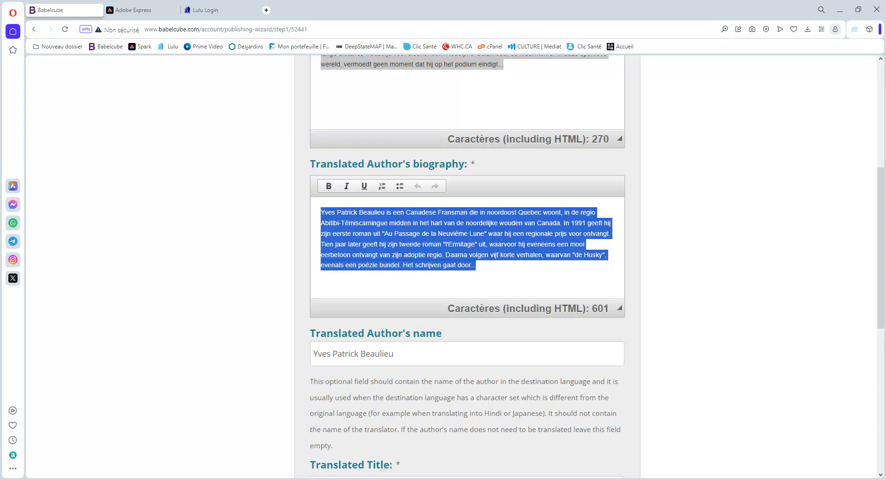
key(alt+Tab)
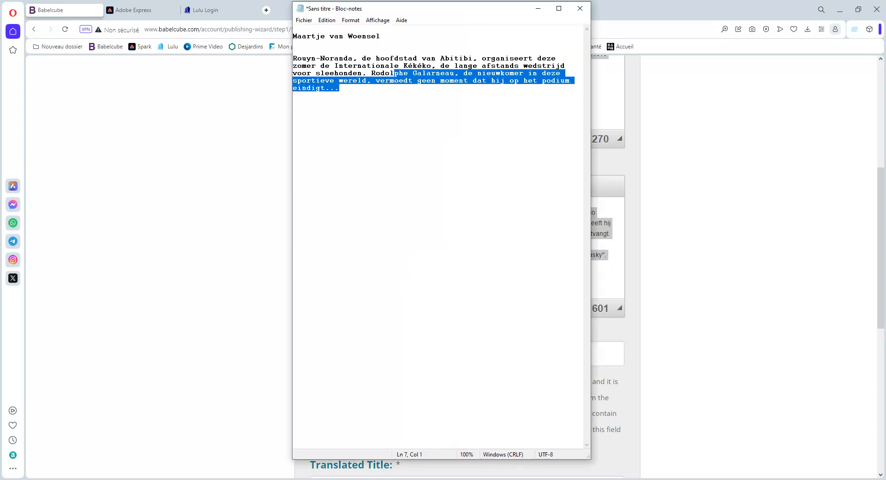
click(341, 102)
key(ctrl+v)
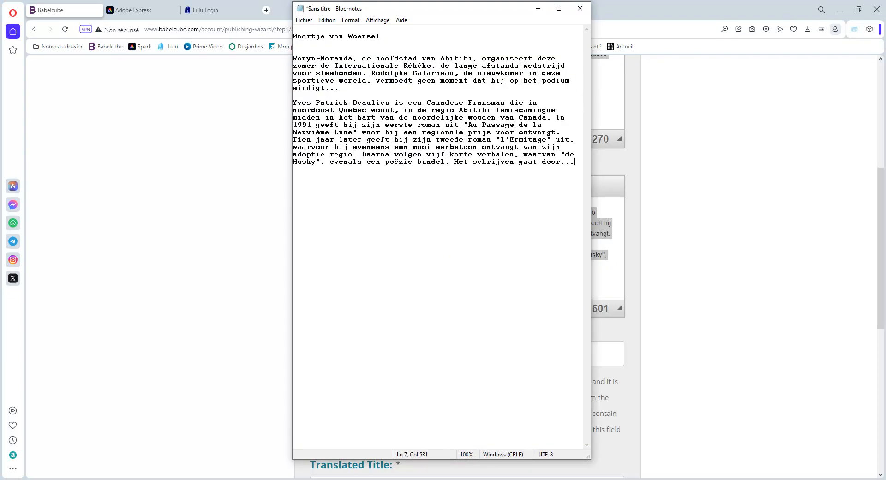
key(Return)
key(Return)
click(537, 9)
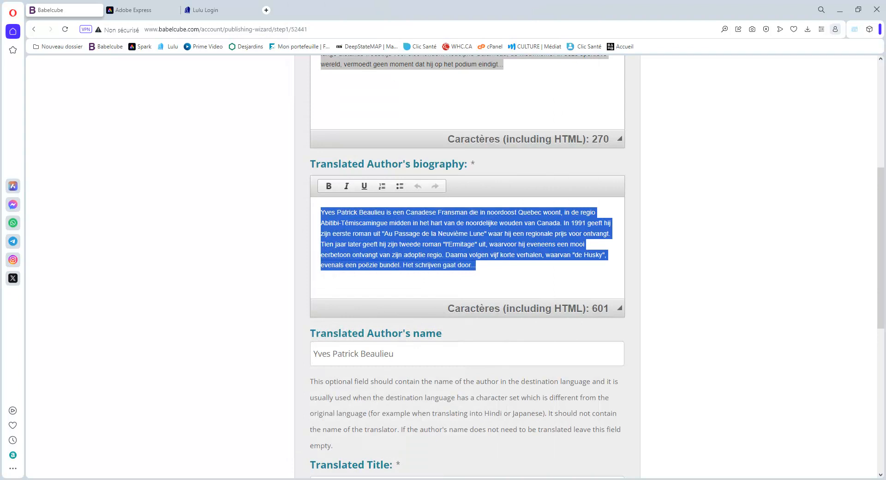
Step: Copy the translated title "De Husky" into the Notepad note, on its own line between the translator's name and the description
scroll(461, 268, down, 3)
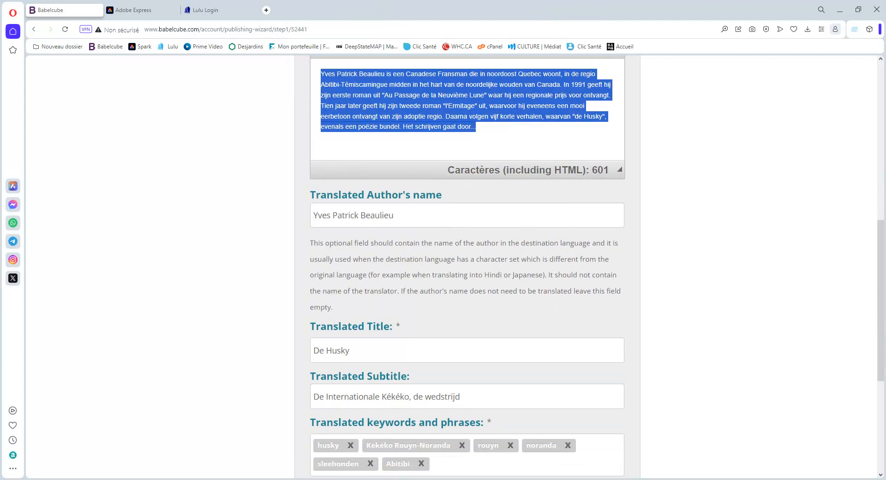
click(353, 350)
key(ctrl+a)
key(ctrl+c)
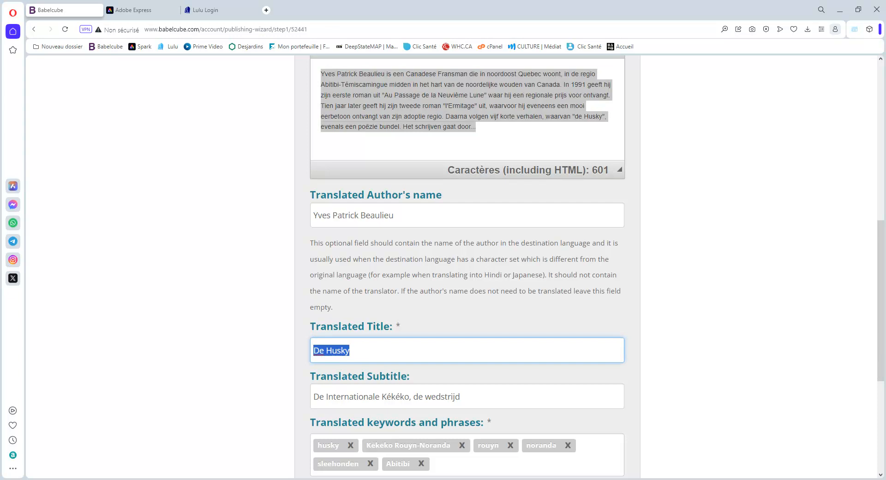
key(alt+Tab)
click(294, 43)
key(Return)
key(Return)
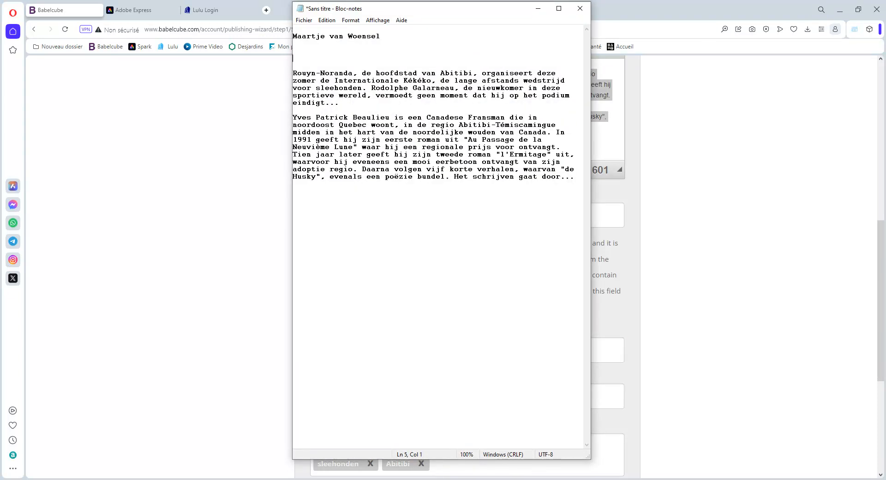
key(ctrl+v)
key(Return)
key(Return)
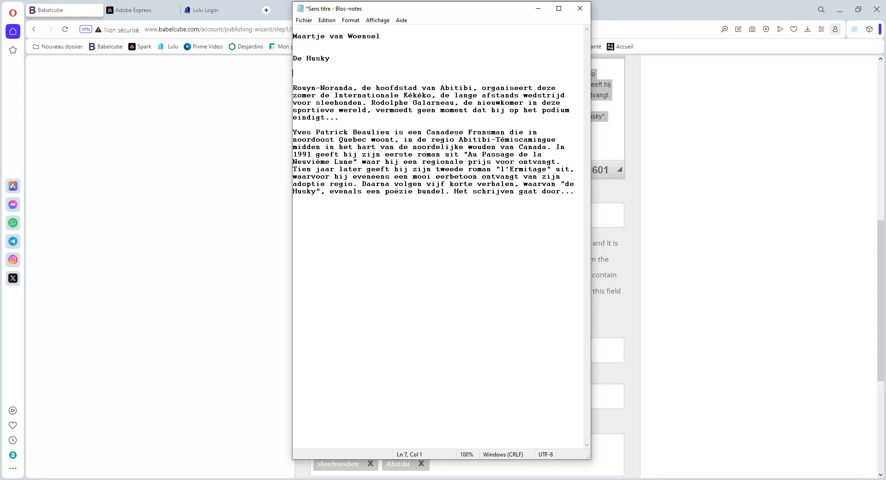
Step: Copy the translated subtitle "De Internationale Kékéko, de wedstrijd" into the Notepad note, directly below the title
key(alt+Tab)
drag(463, 397, 313, 397)
key(ctrl+c)
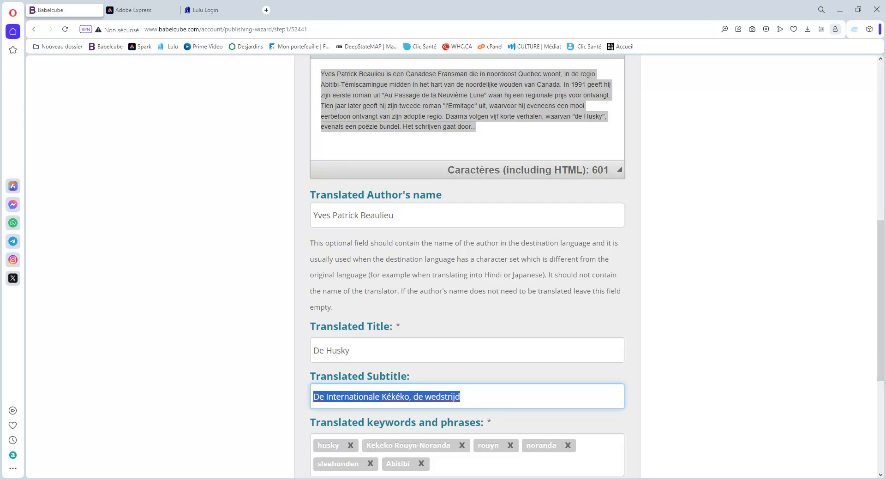
key(alt+Tab)
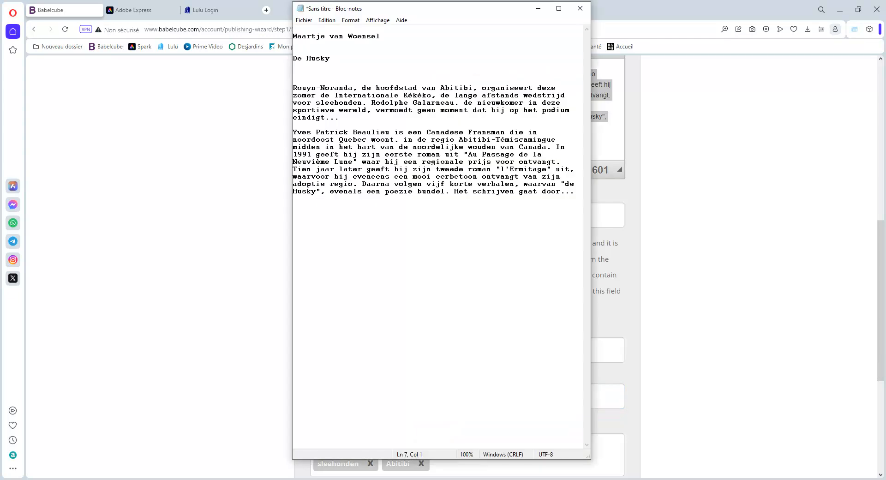
click(293, 206)
click(293, 73)
key(ctrl+v)
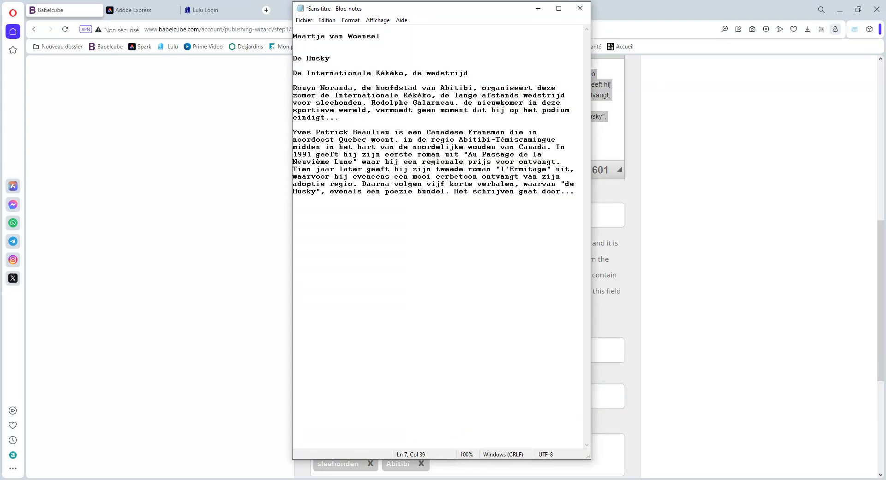
click(538, 9)
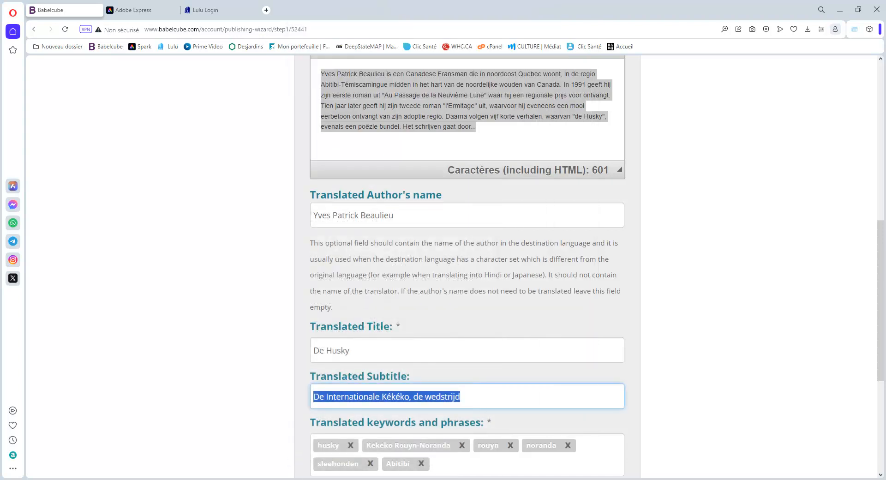
Step: Try to copy the translated keywords and phrases from the form into the Notepad note, below the author's biography
scroll(466, 267, down, 3)
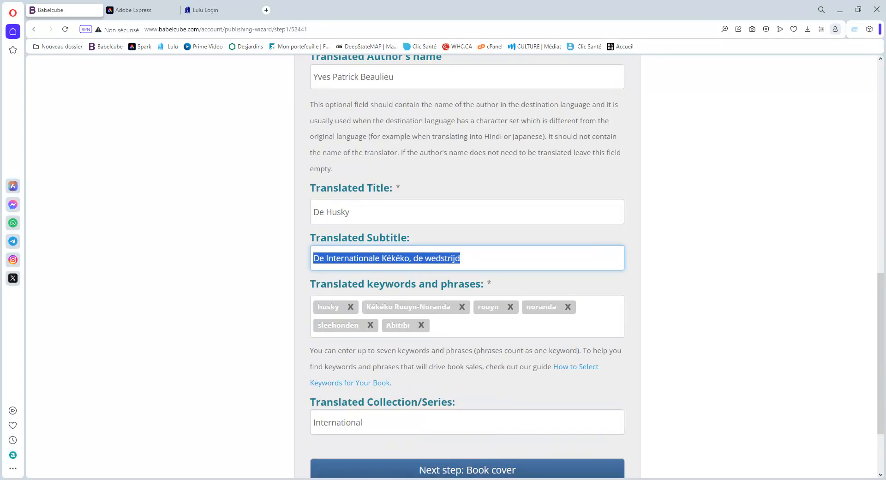
drag(317, 307, 439, 325)
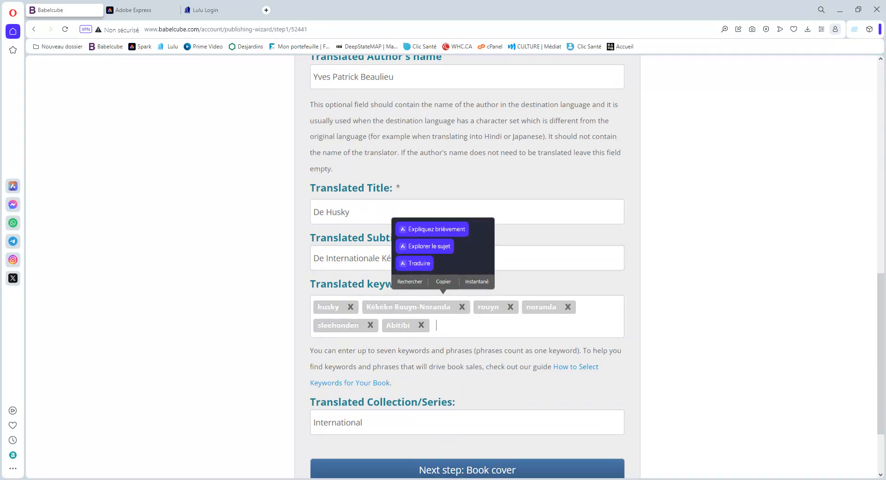
click(442, 282)
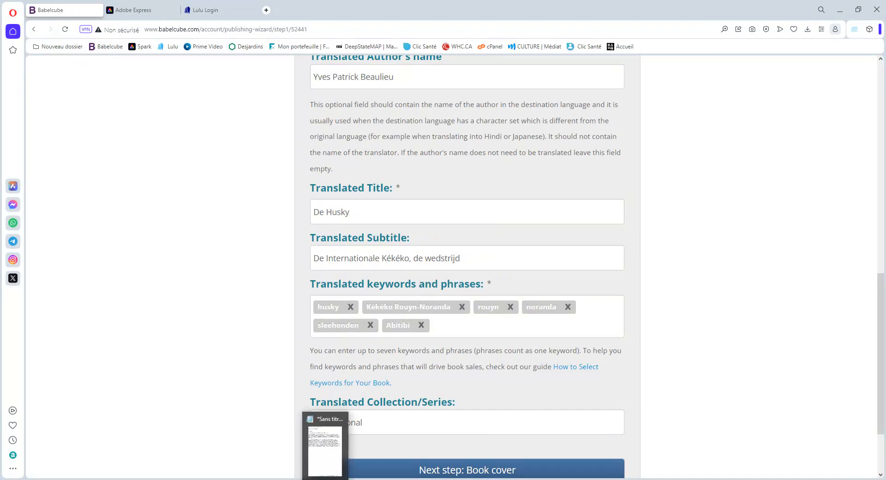
click(326, 478)
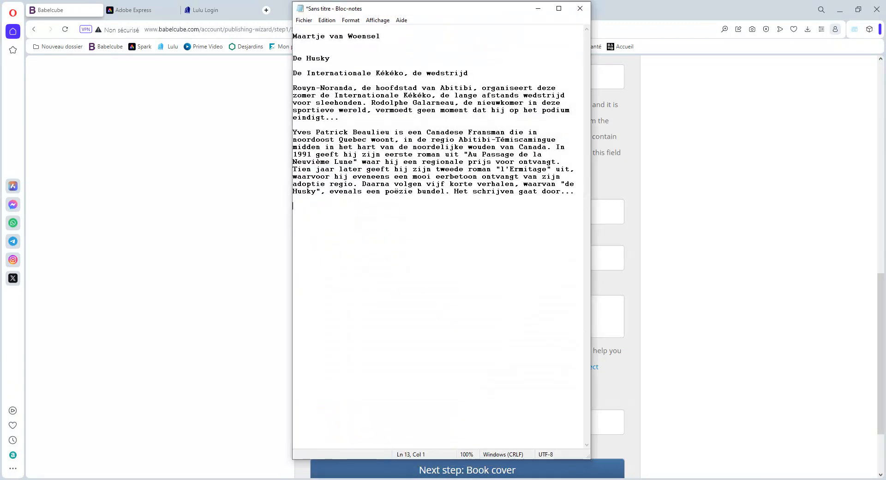
key(ctrl+v)
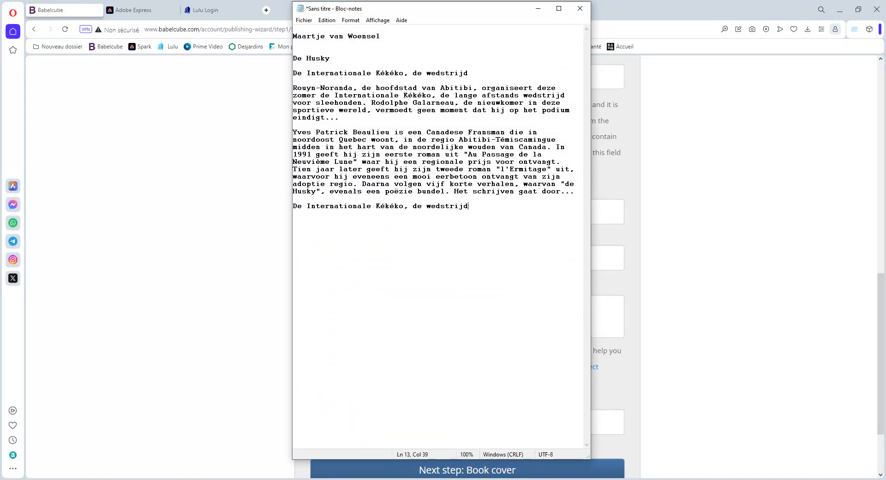
key(alt+Tab)
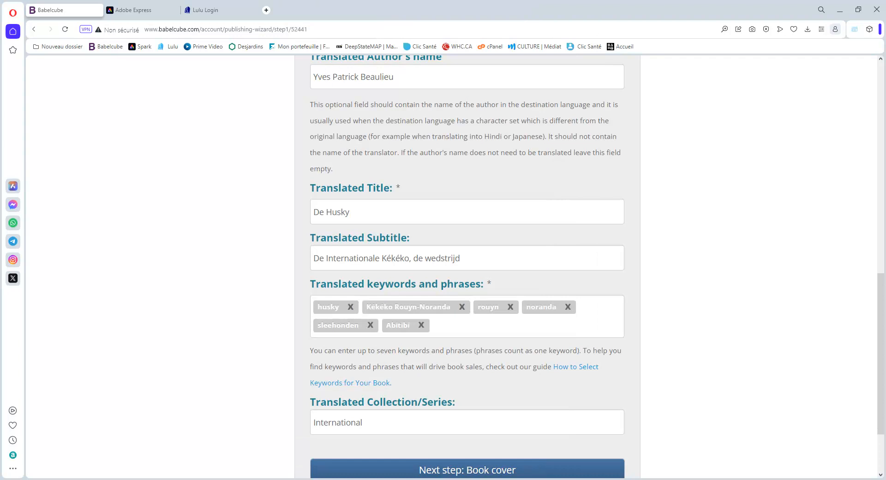
drag(316, 306, 436, 326)
drag(315, 306, 434, 326)
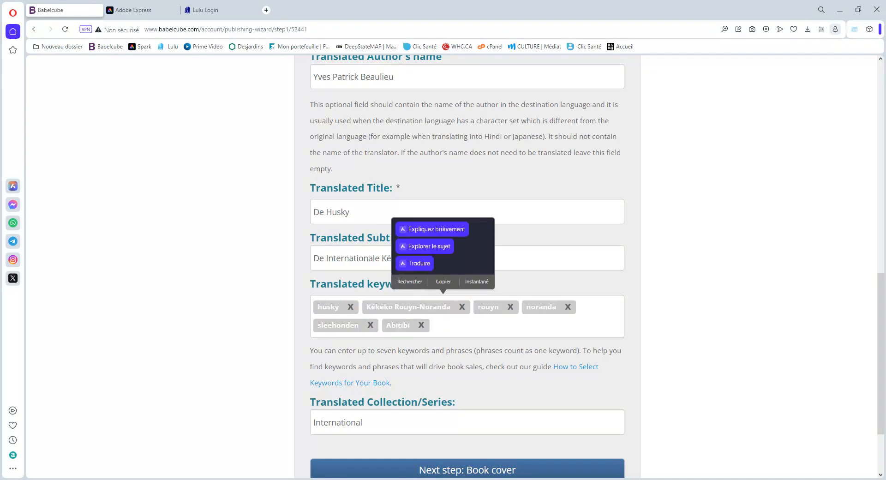
click(443, 282)
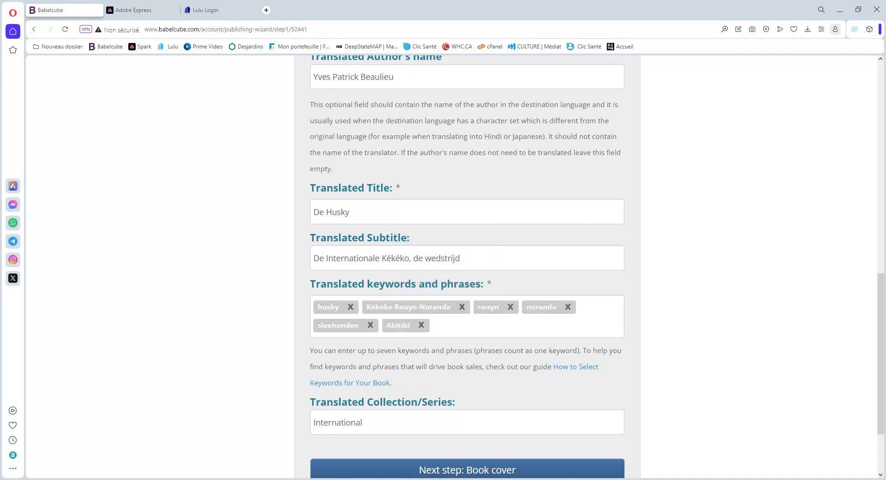
key(alt+Tab)
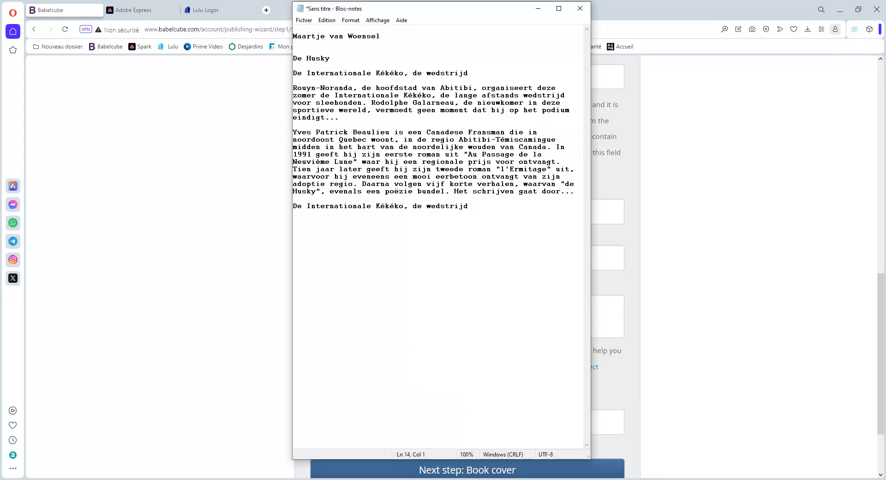
key(ctrl+v)
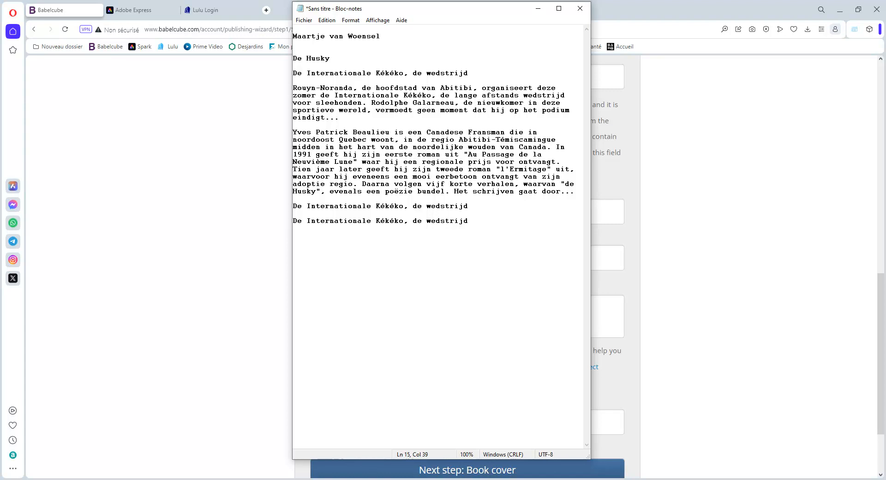
Step: Delete the two repeated subtitle lines below the author's biography in the Notepad note and minimize the note
drag(468, 220, 292, 206)
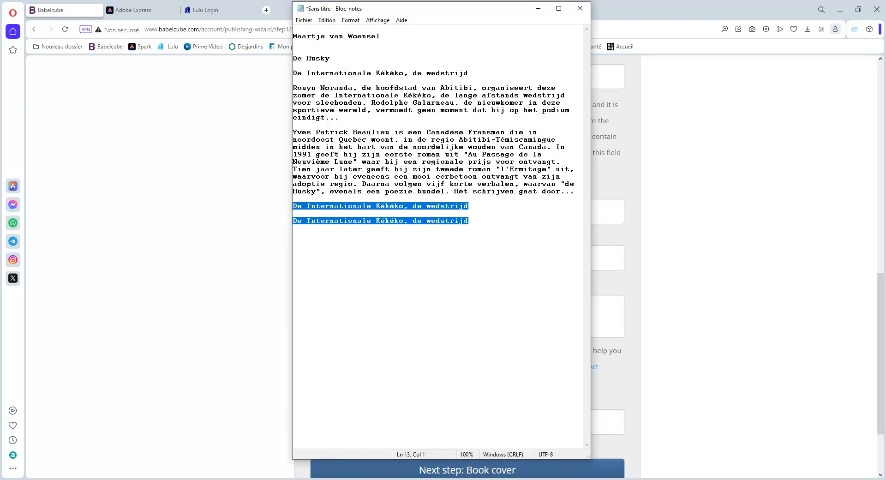
key(Delete)
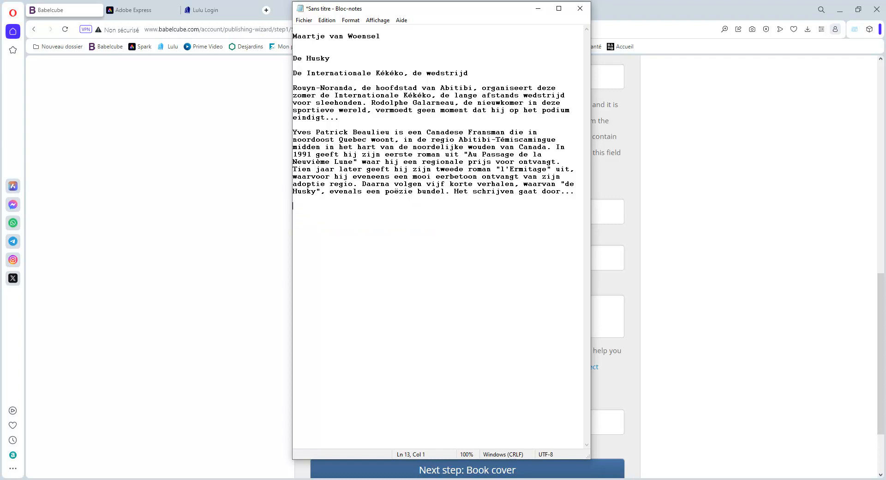
click(538, 8)
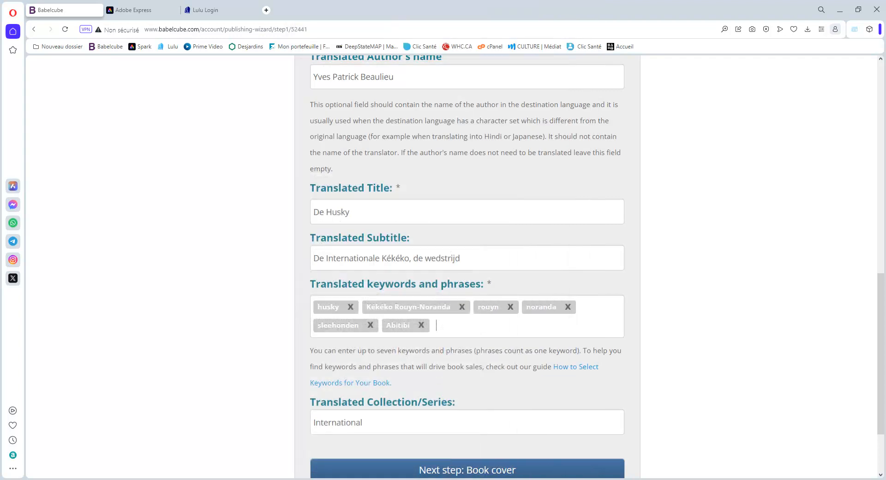
Step: Log out of the Babelcube account
scroll(467, 266, up, 12)
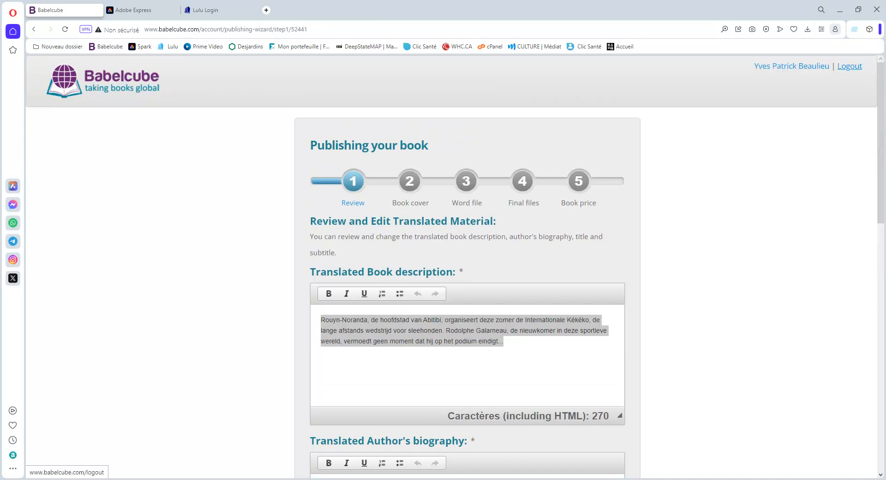
click(849, 66)
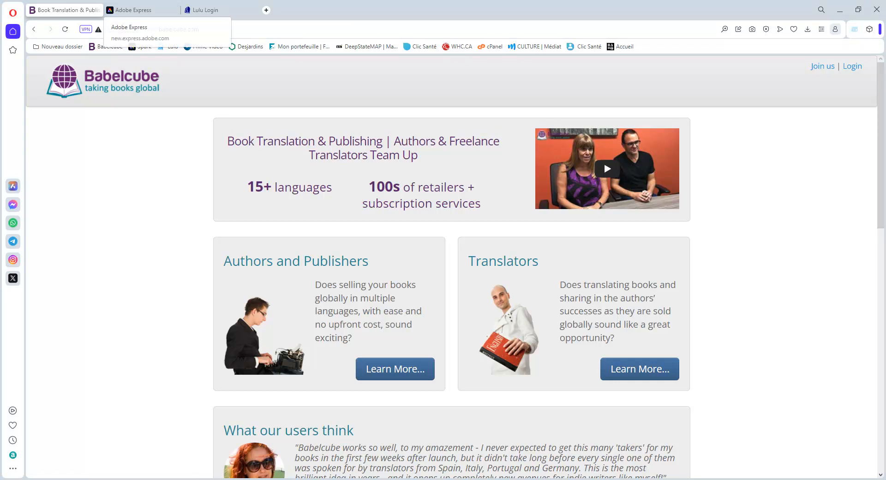
Step: Switch to Adobe Express and open the design "De Husky néerlandais" from the Néerlandais folder inside Couvertures YPB
click(141, 10)
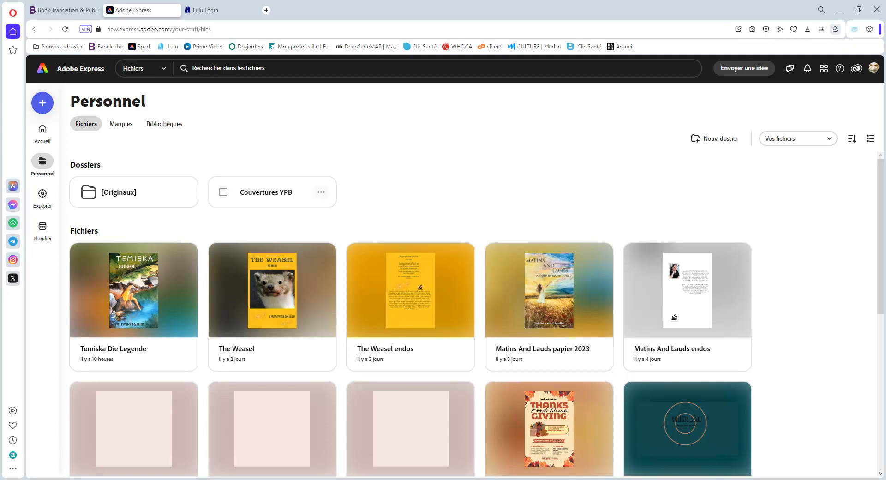
click(265, 192)
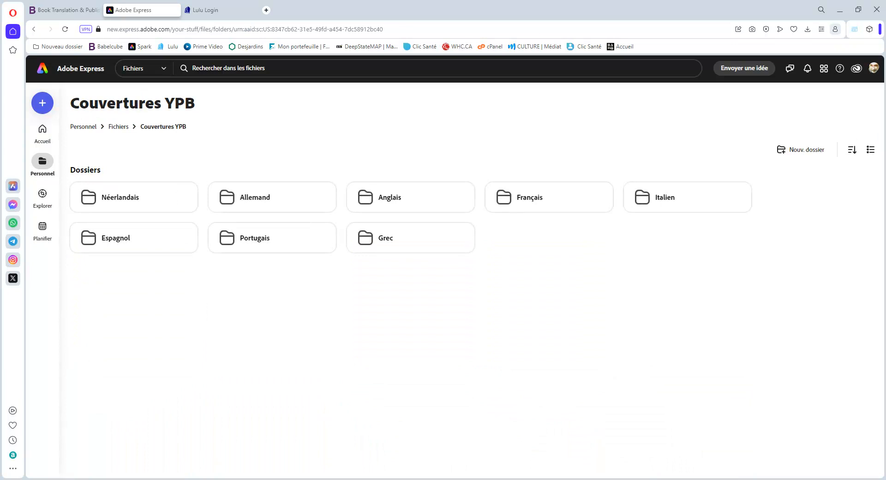
click(134, 197)
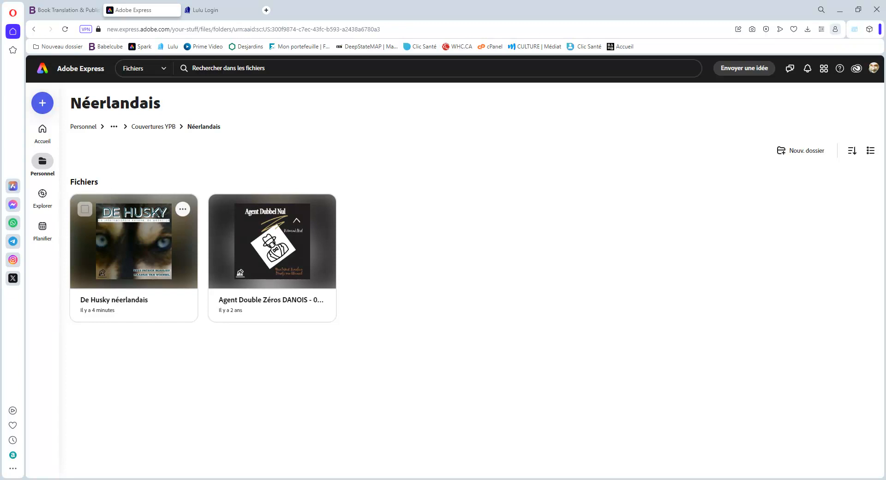
click(133, 198)
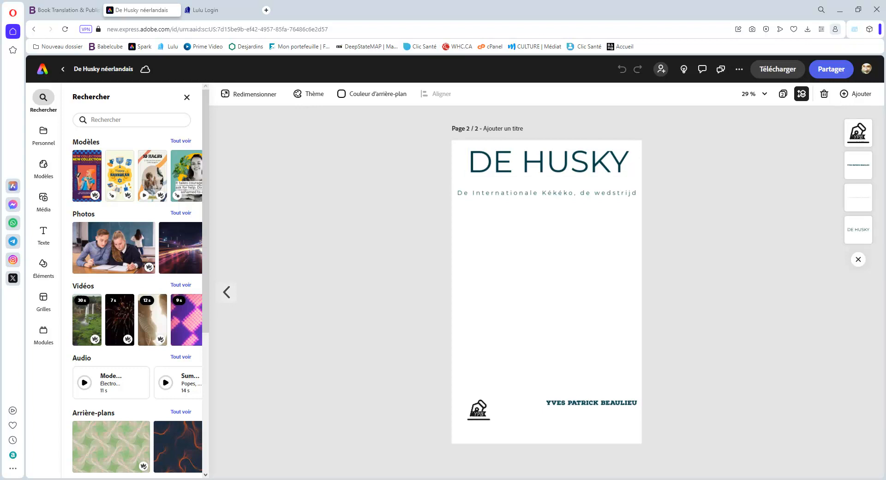
Step: Upload the image Mayahuskysiberienregard from the Le Husky folder onto page 2 of the cover design
click(43, 197)
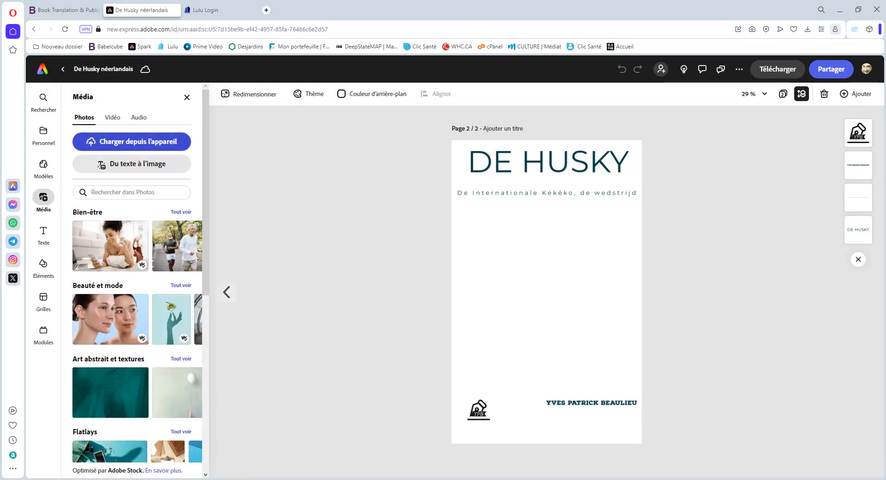
click(138, 142)
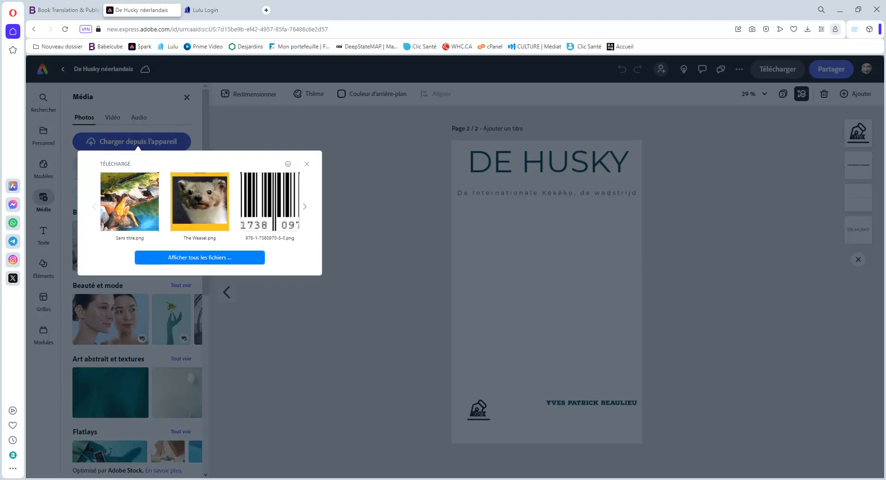
click(200, 257)
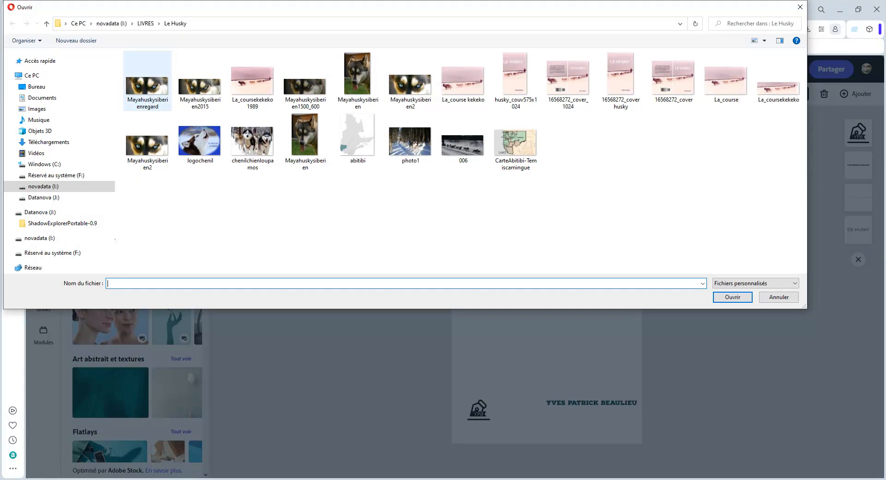
click(146, 93)
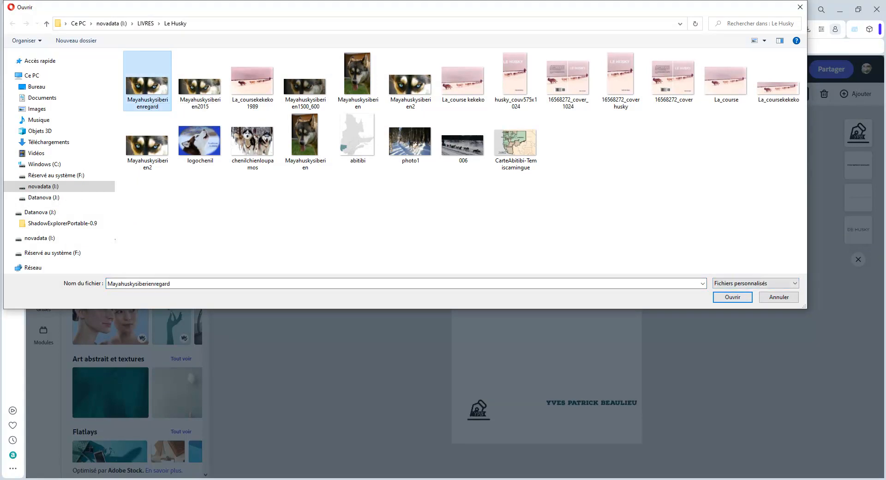
click(732, 297)
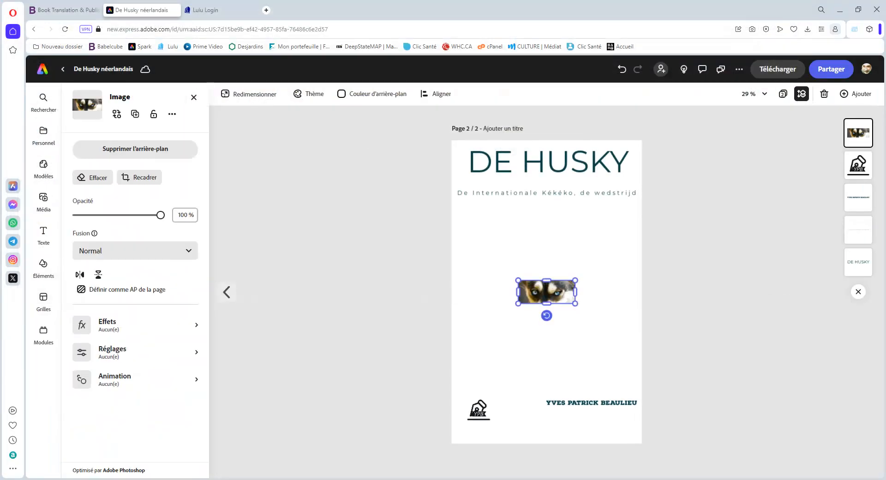
Step: Enlarge the husky eyes image past both side edges of page 2 and centre it horizontally, a little below the subtitle
drag(575, 280, 632, 257)
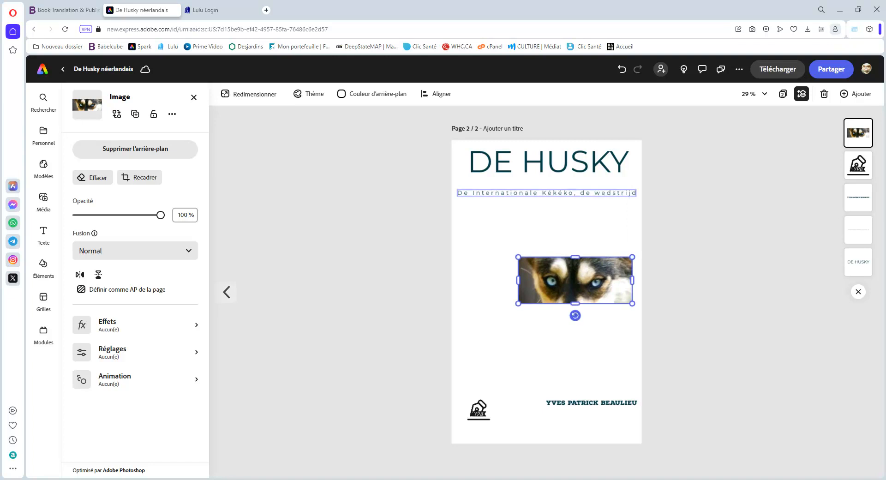
drag(518, 303, 459, 327)
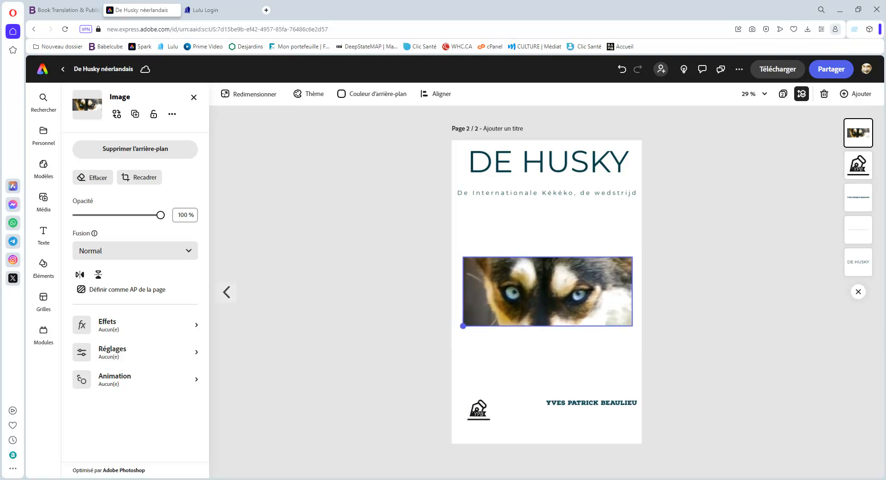
drag(546, 292, 546, 272)
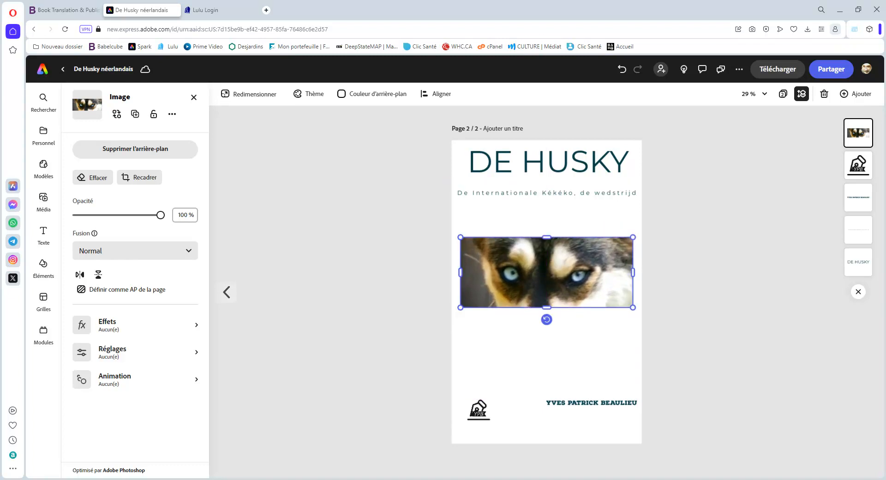
drag(632, 306, 672, 323)
drag(566, 280, 554, 277)
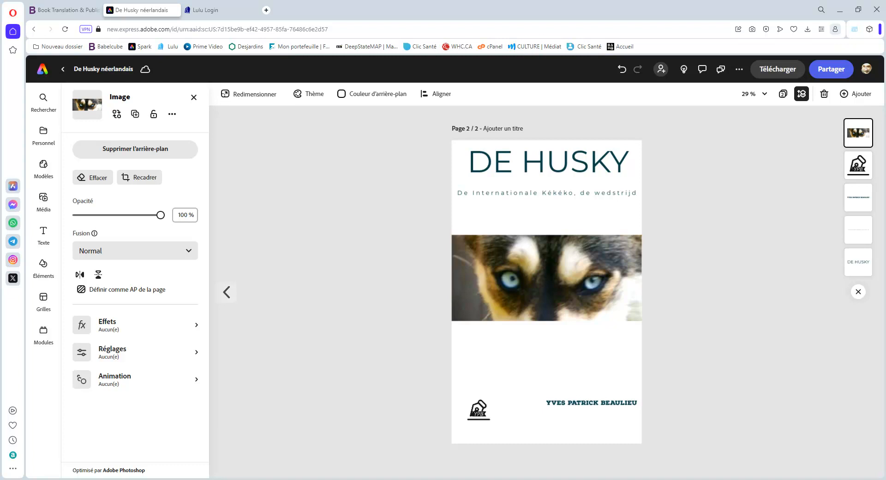
drag(659, 321, 694, 335)
drag(569, 285, 544, 268)
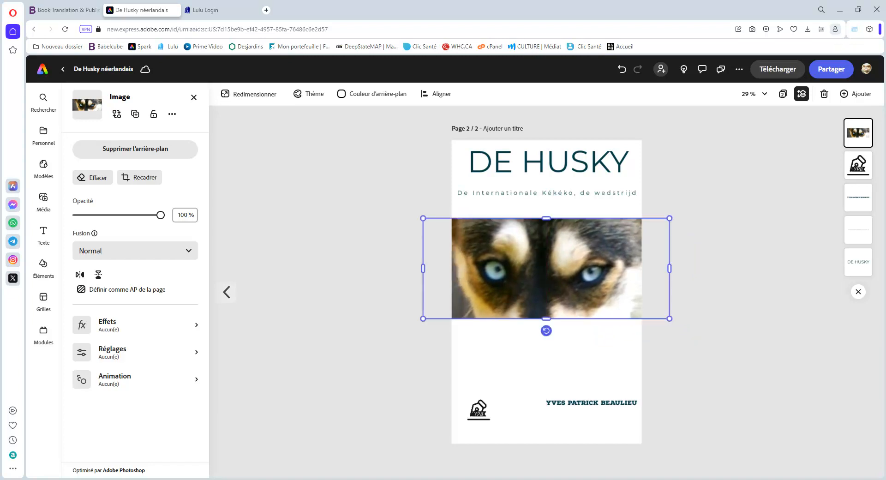
click(43, 200)
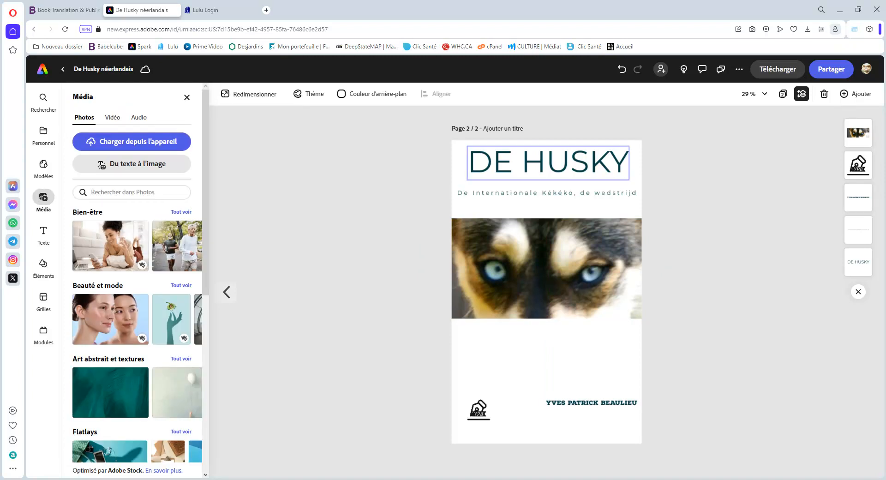
Step: Open the full list of font suggestions for the "DE HUSKY" title on page 2
click(548, 162)
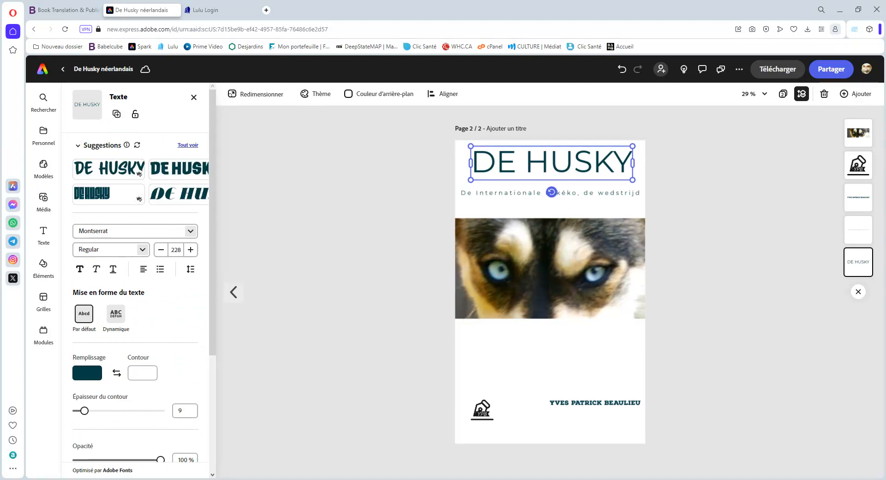
click(187, 144)
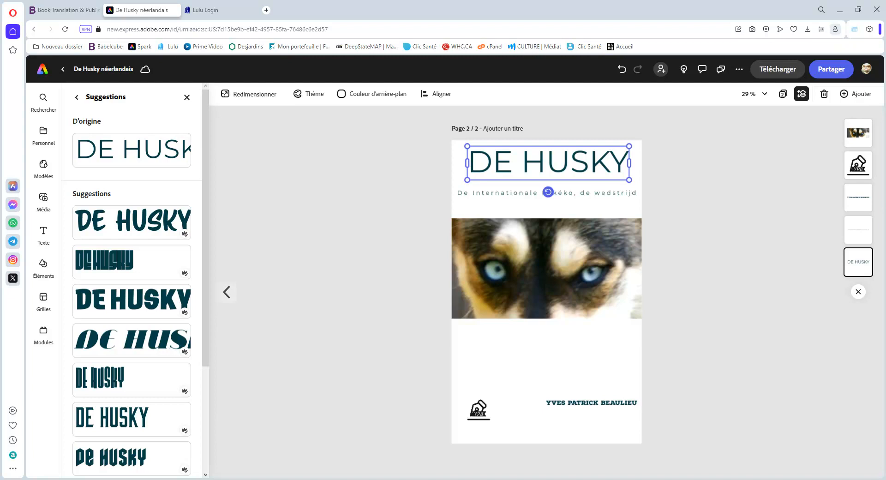
scroll(132, 323, down, 2)
scroll(132, 323, down, 1)
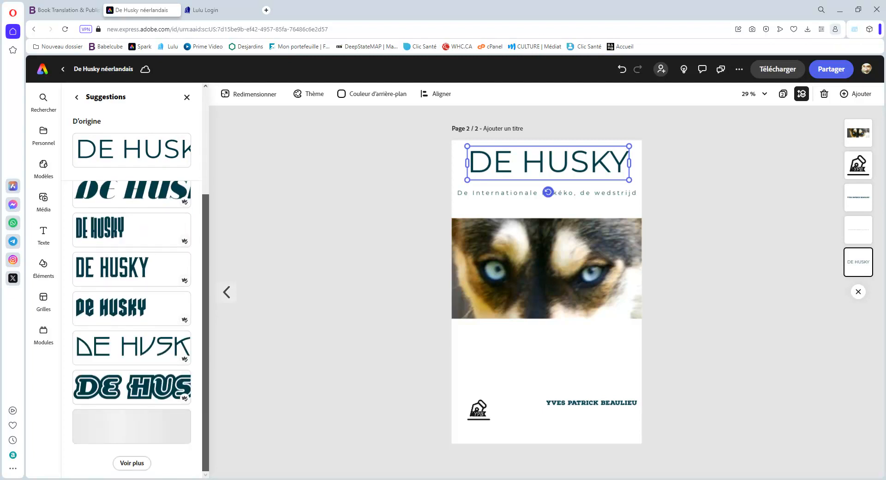
Step: Try the outlined italic, heavy block, brush-like and narrow condensed font suggestions on the "DE HUSKY" title
click(185, 421)
click(184, 380)
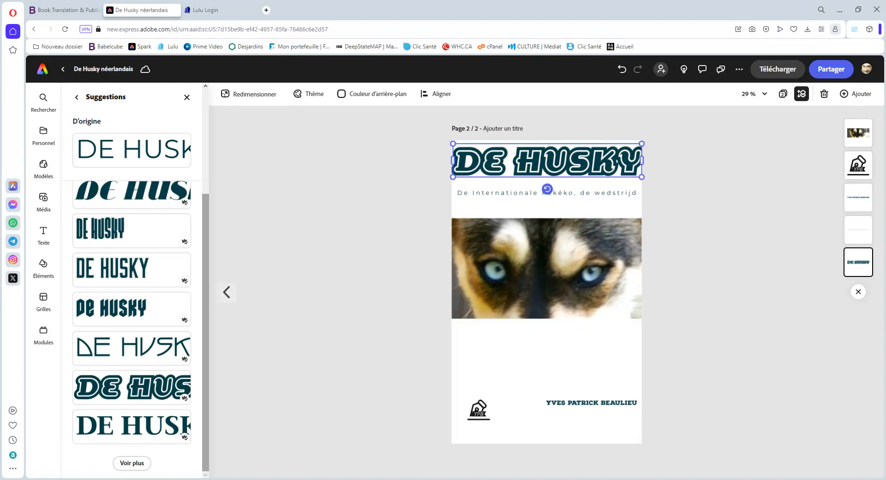
scroll(132, 323, up, 1)
scroll(131, 323, up, 3)
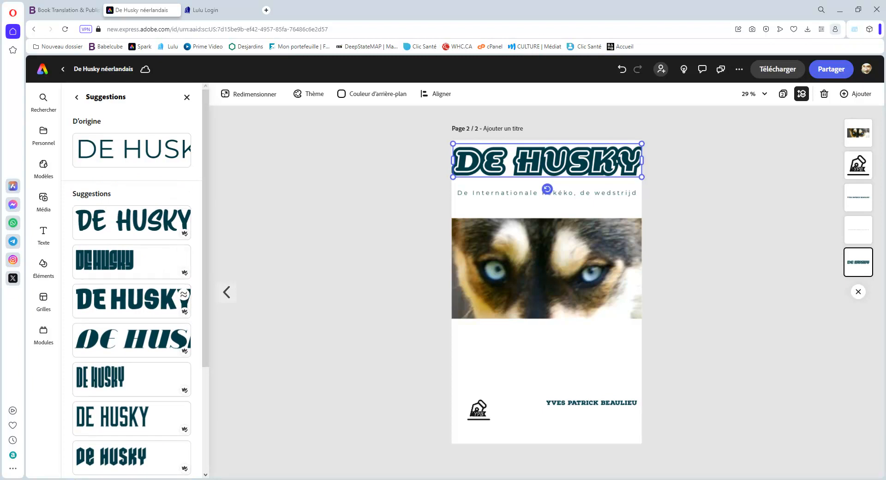
click(182, 295)
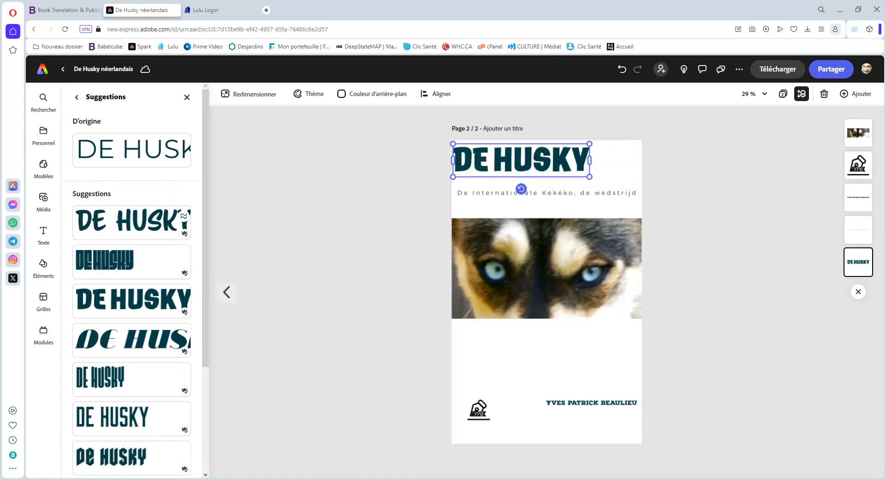
click(183, 217)
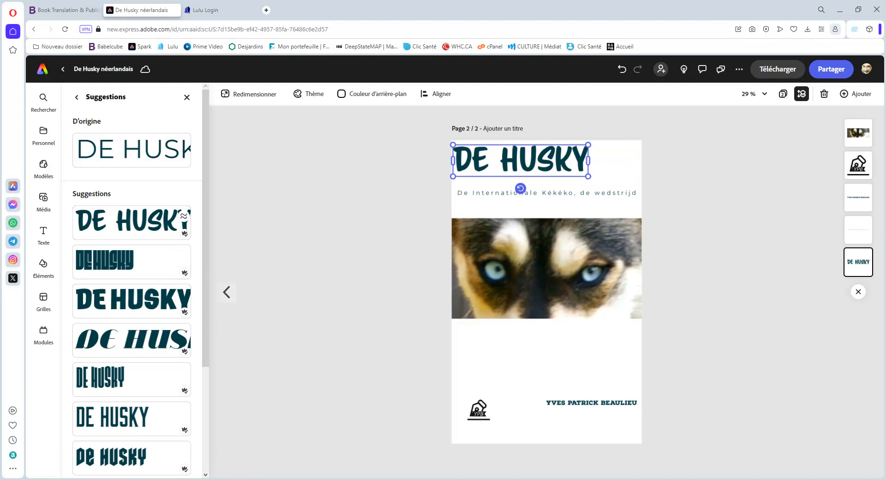
click(184, 375)
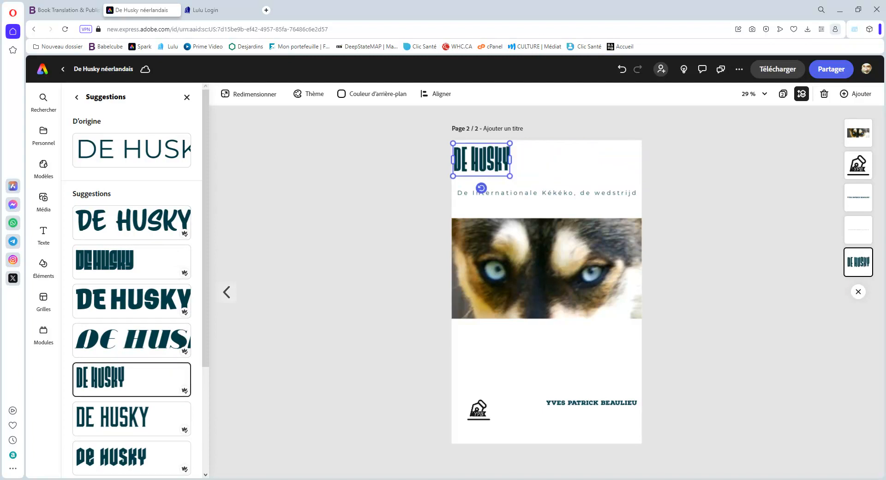
Step: Load more font suggestions, apply the wide bold sans-serif style to the "DE HUSKY" title and place it just above the subtitle
scroll(132, 323, down, 10)
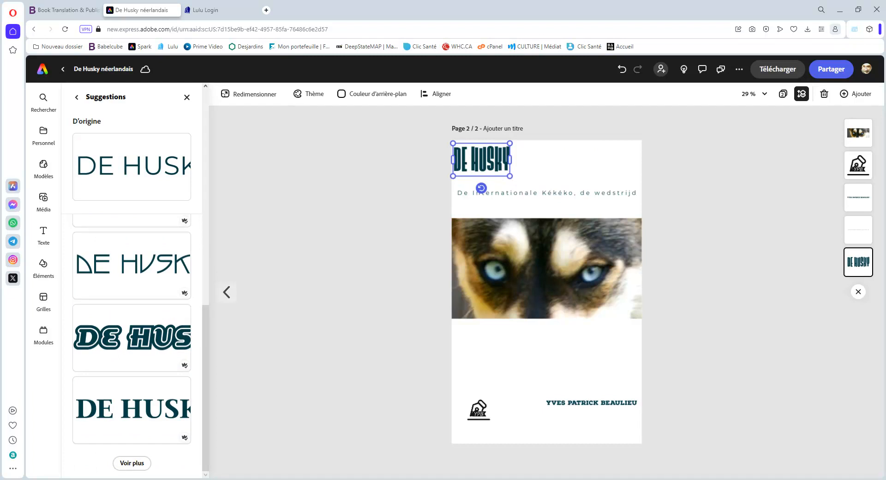
click(132, 463)
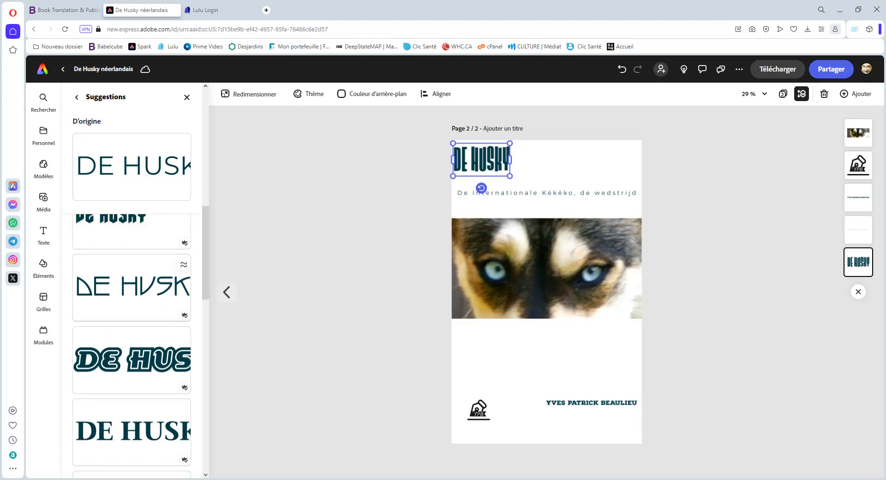
drag(206, 252, 205, 424)
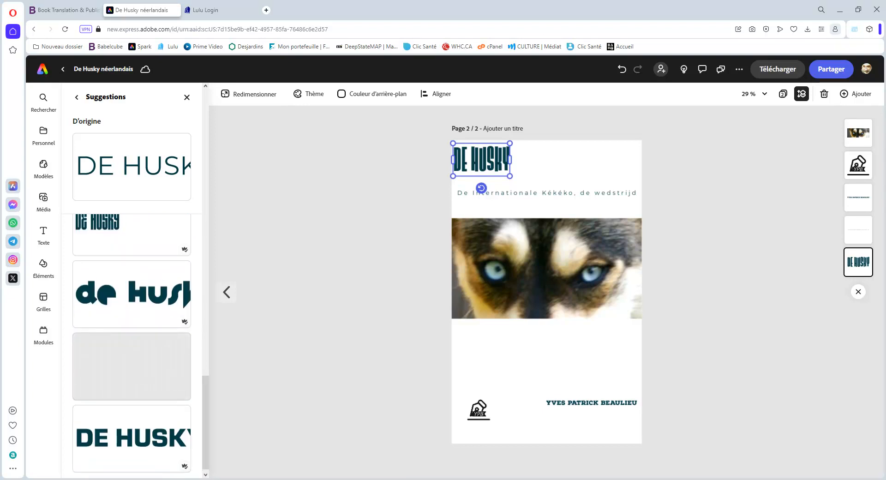
click(132, 438)
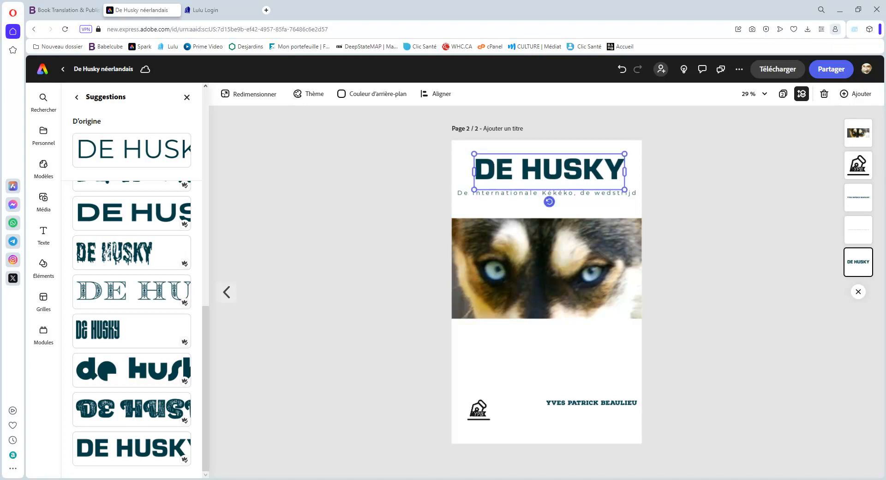
click(369, 184)
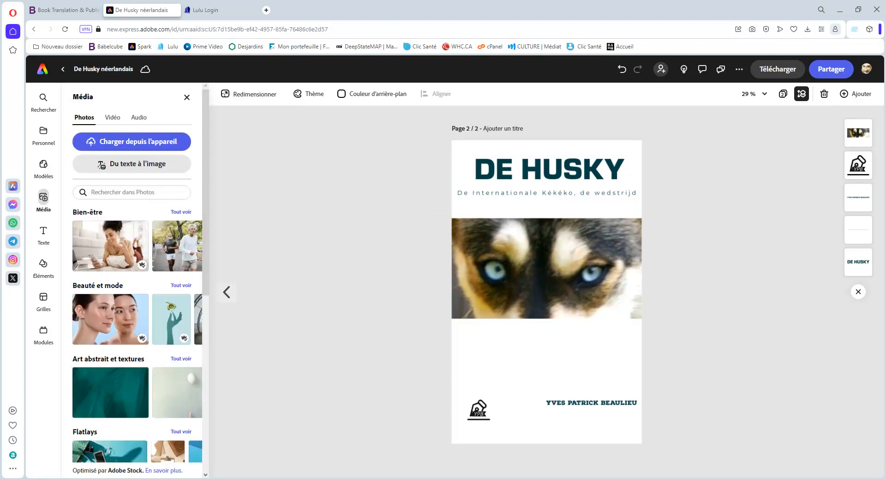
Step: Set the background colour of page 2 to black
click(373, 94)
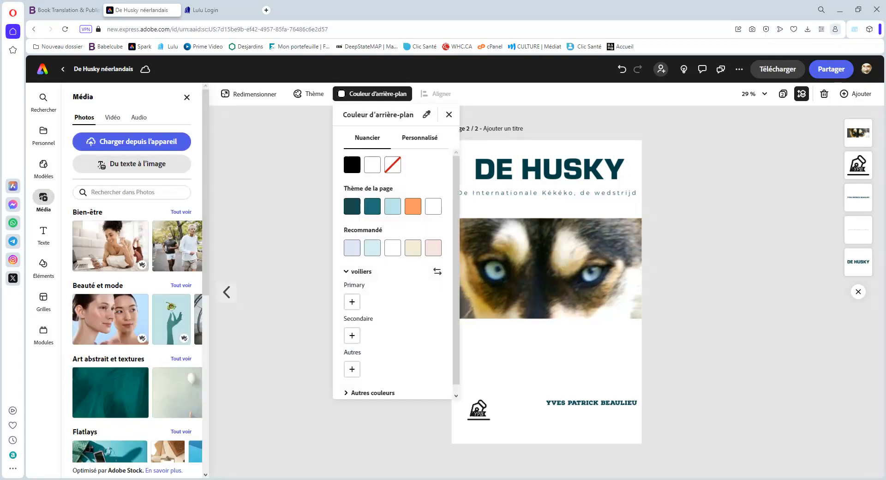
click(352, 164)
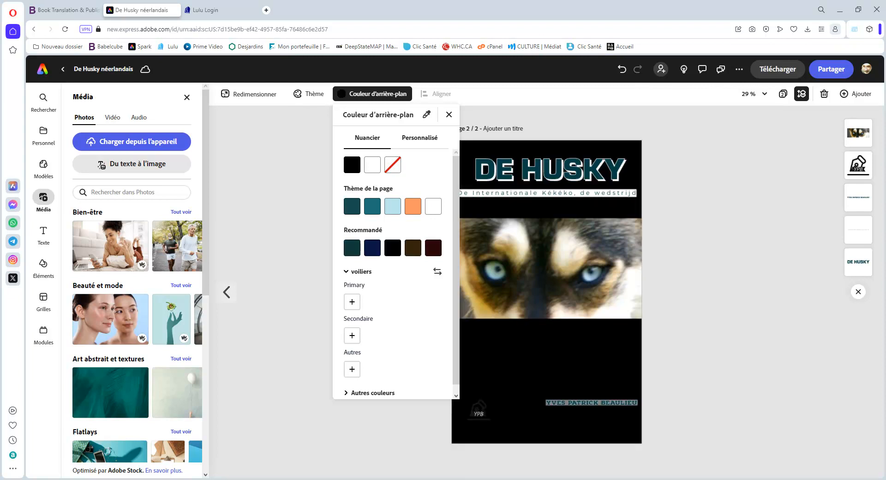
Step: Try the teal, dark teal and light blue theme colours as the background of page 2
click(373, 206)
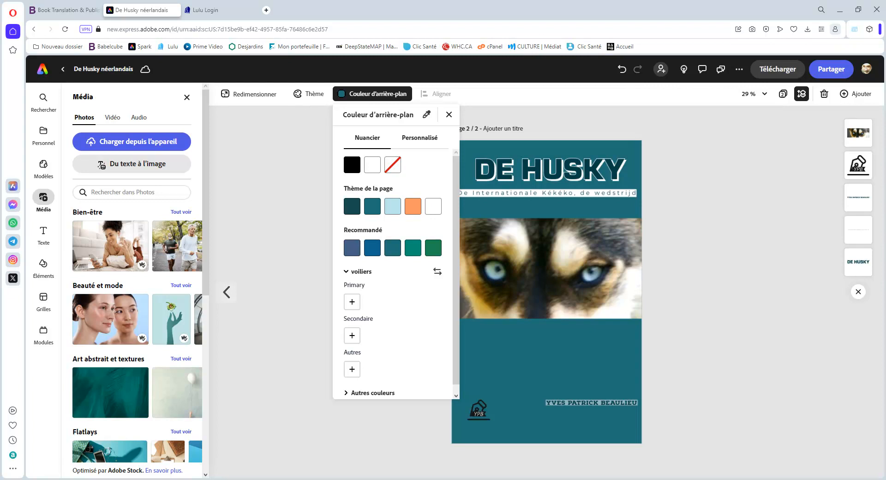
click(352, 206)
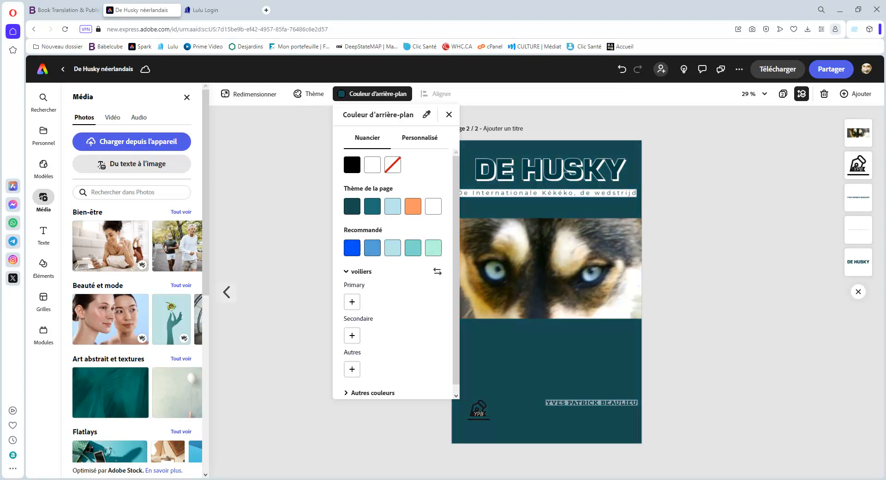
click(393, 206)
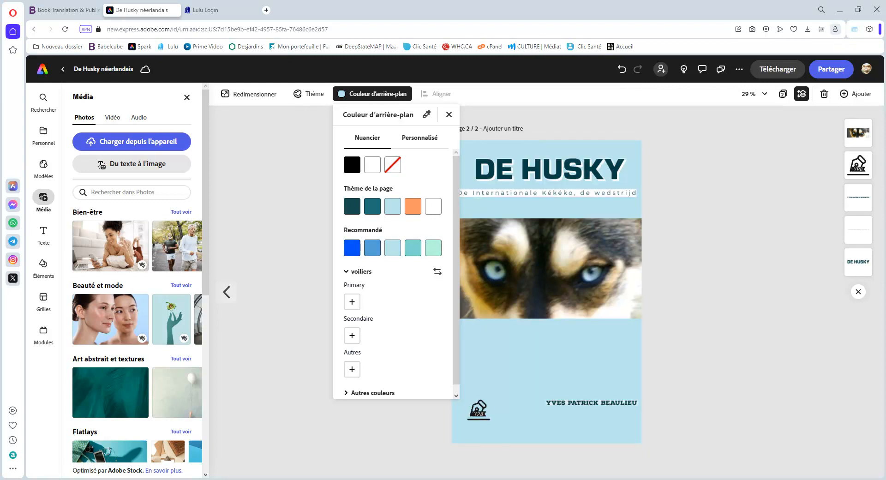
click(352, 206)
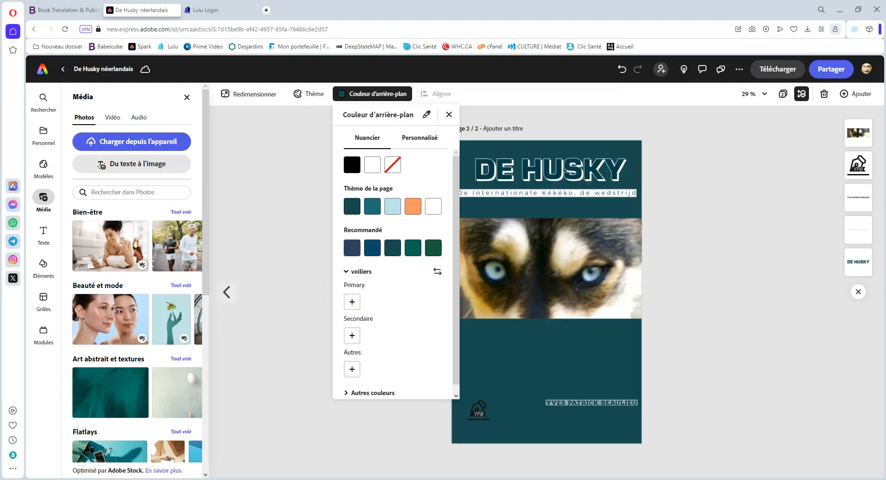
Step: Set the background of page 2 to the medium blue recommended for the teal theme colour
click(373, 207)
click(373, 248)
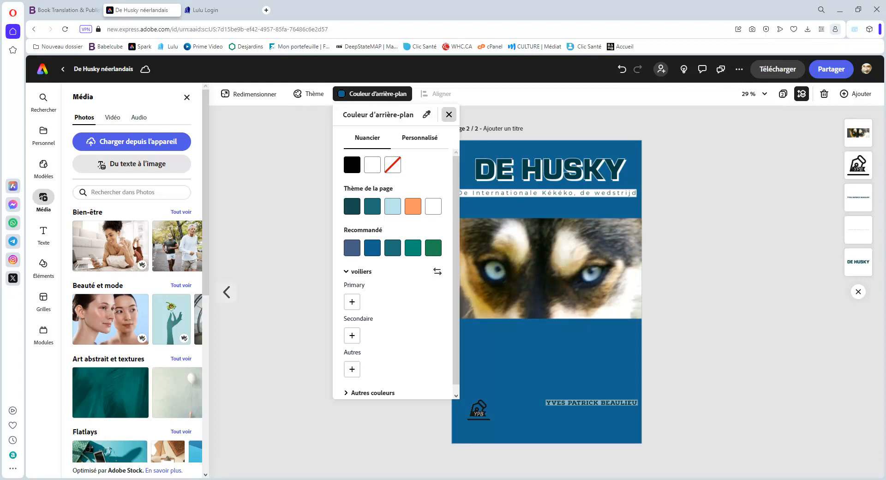
click(449, 115)
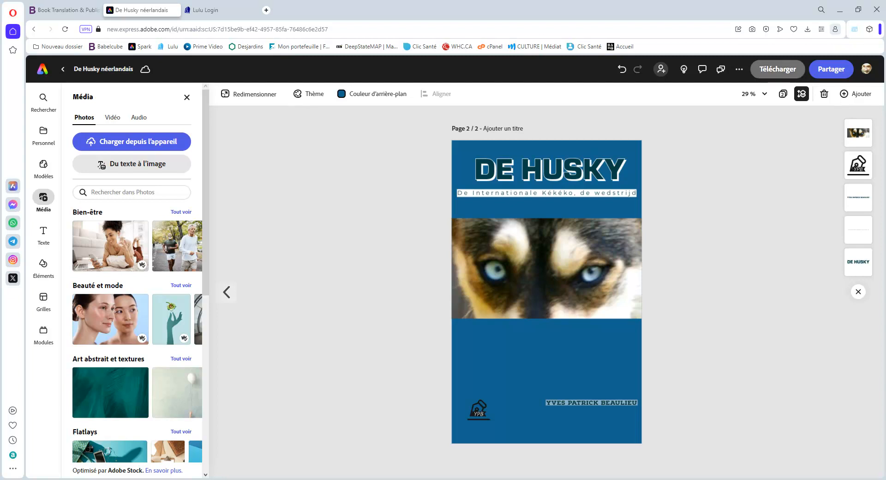
Step: Download only the selected page 2 of the cover as a PNG file
click(778, 69)
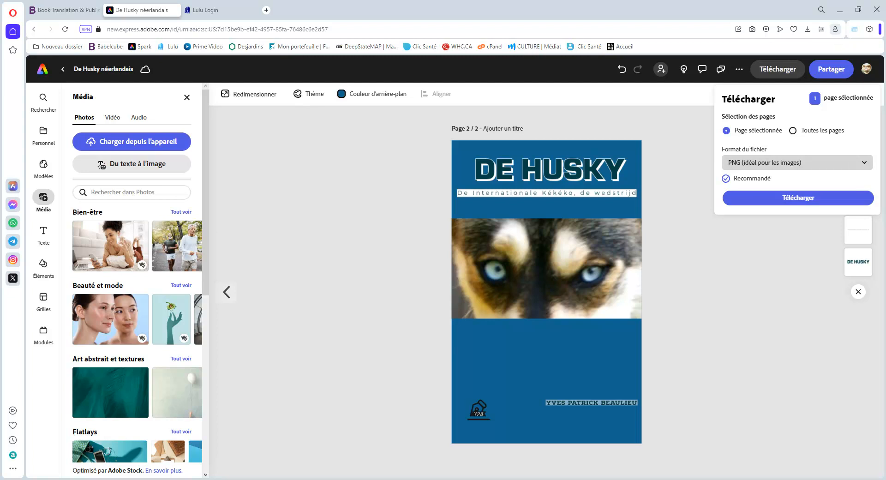
click(797, 163)
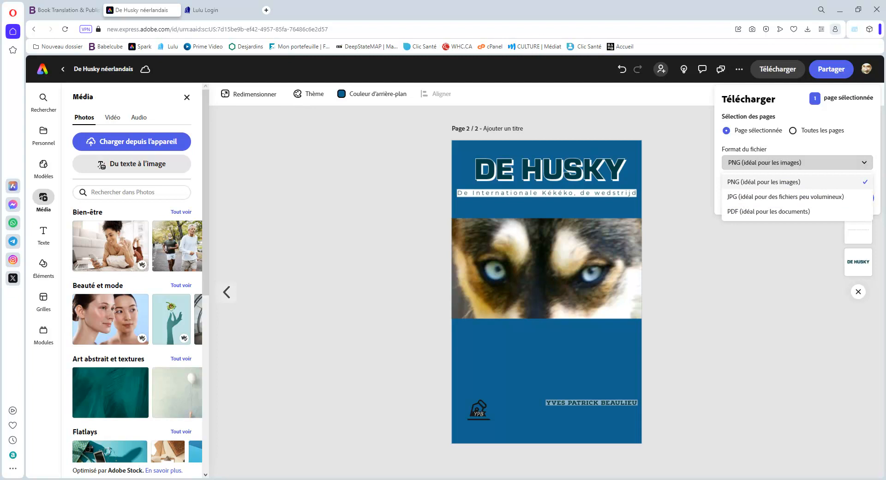
click(763, 181)
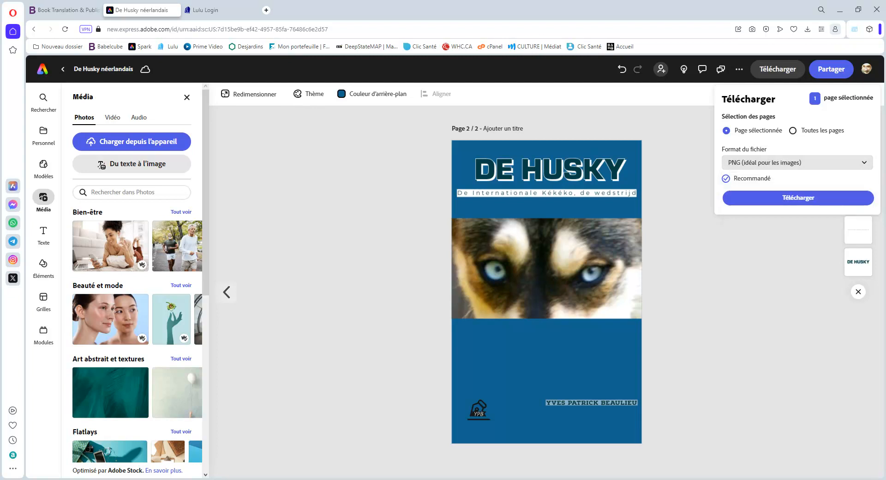
click(797, 198)
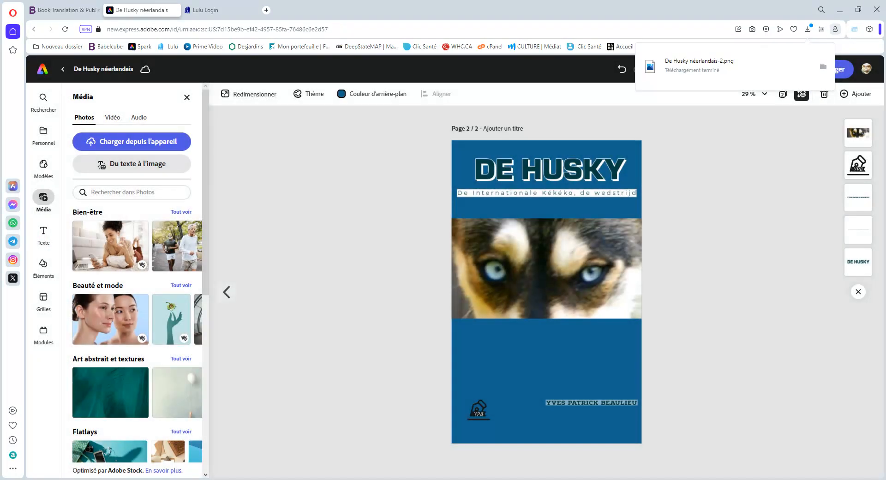
Step: Download the selected cover page as a JPG file
click(777, 69)
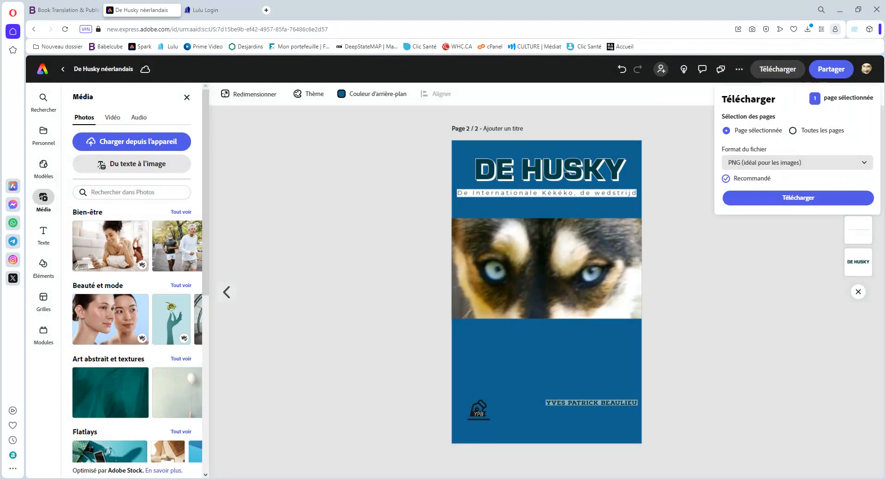
click(796, 163)
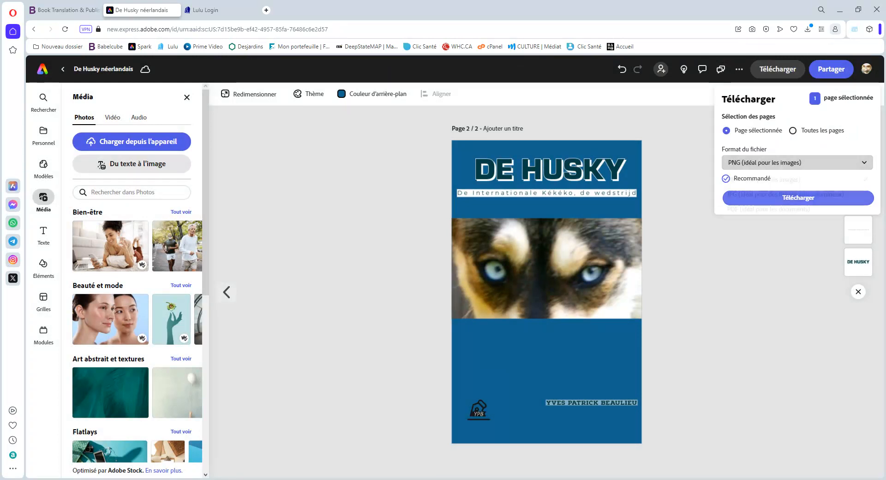
click(786, 197)
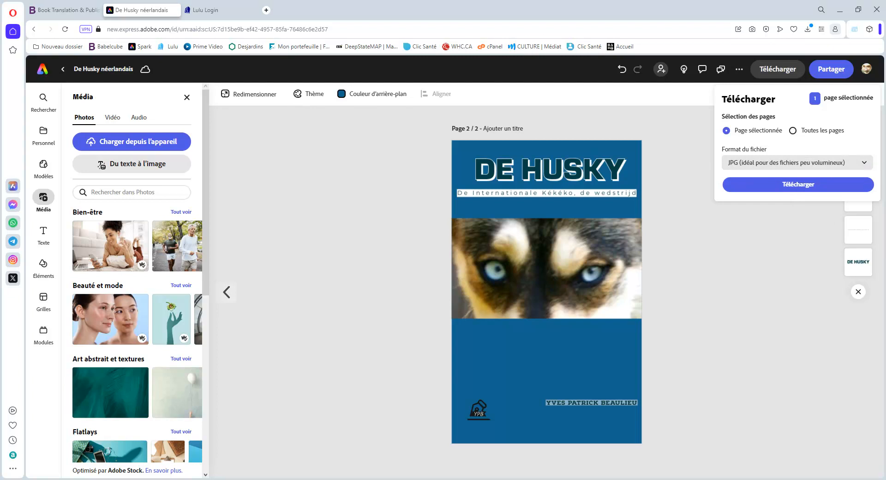
click(797, 184)
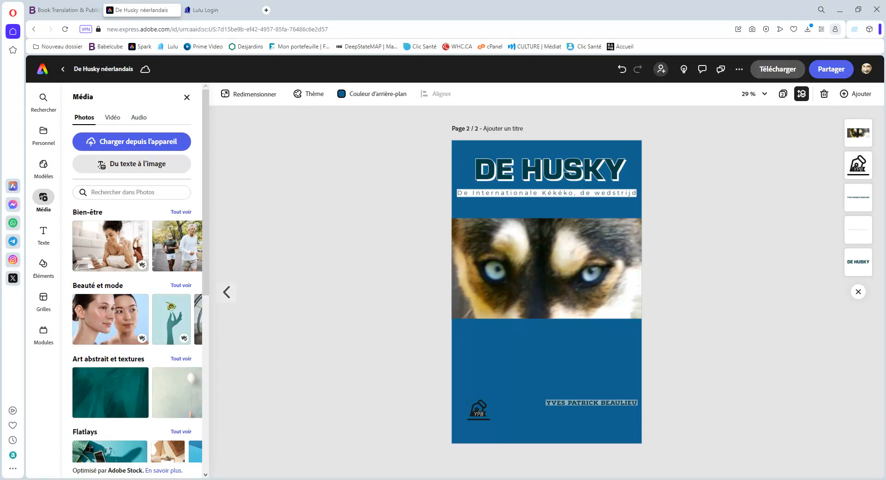
Step: Download the selected cover page as a PDF file
click(778, 69)
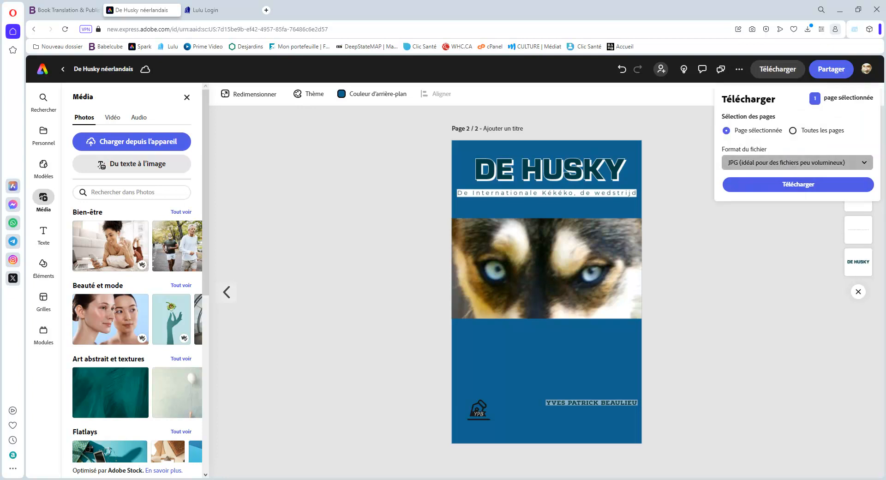
click(797, 162)
click(785, 212)
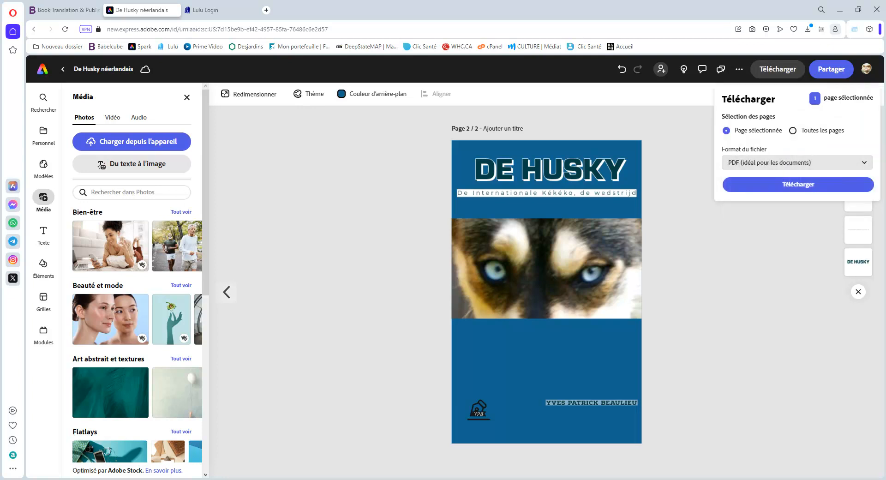
click(798, 184)
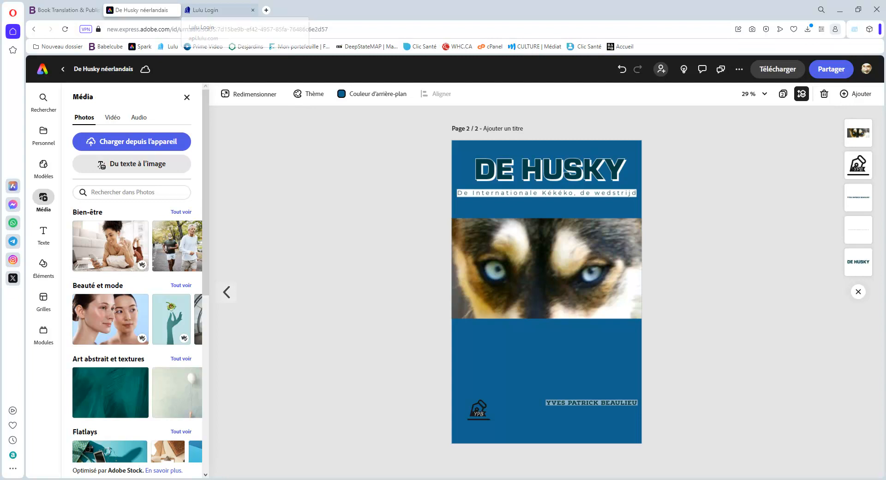
Step: Switch to Microsoft Word and open the recent document "Husky_traduction_NL_converted Version papier 2023"
click(217, 10)
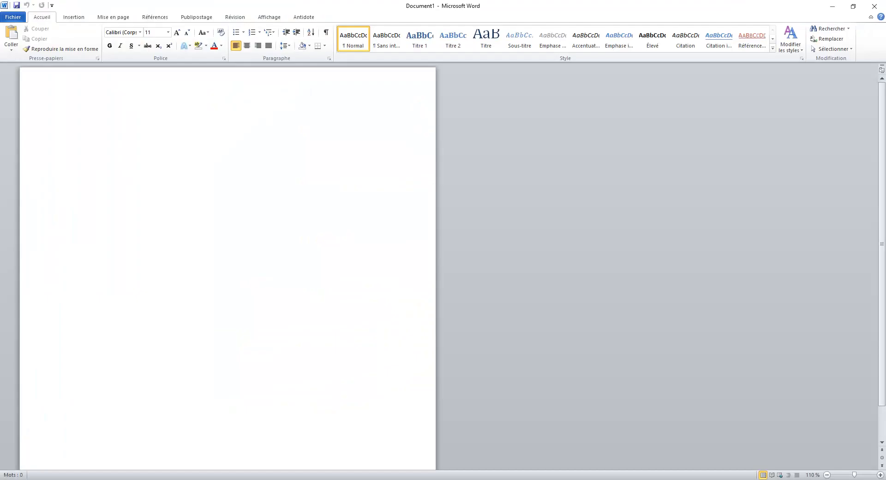
click(13, 17)
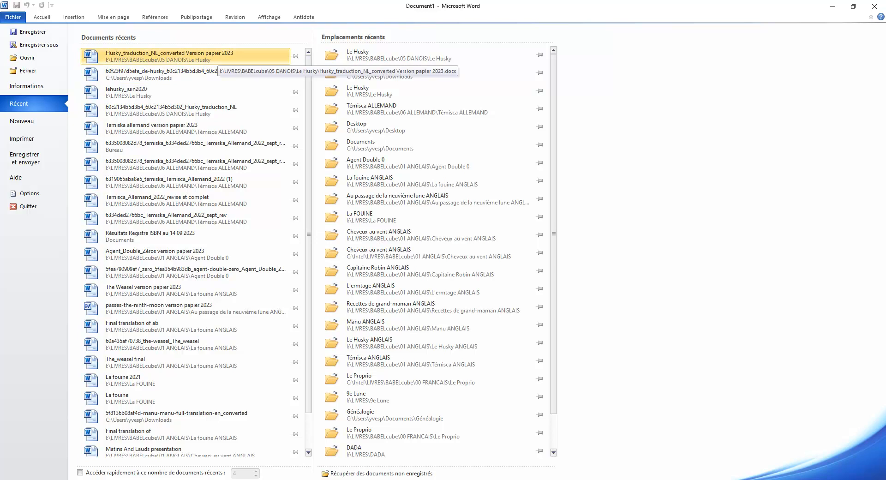
click(217, 56)
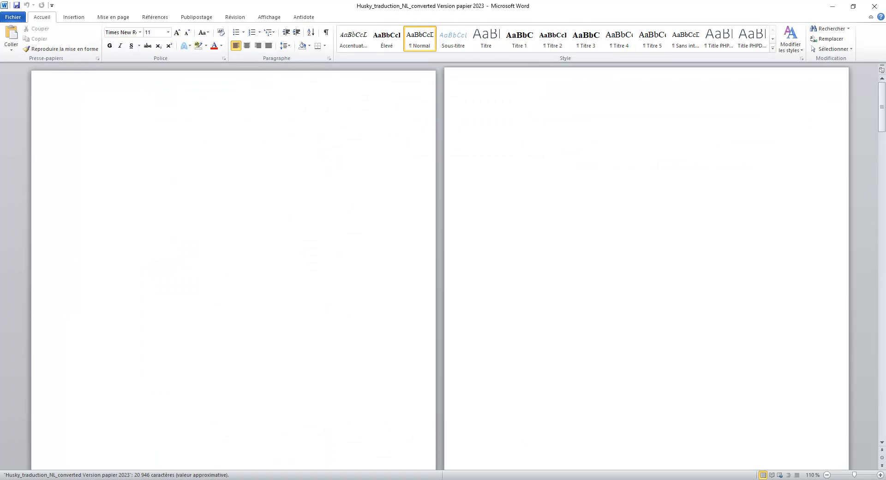
Step: Remove one blank line above the copyright notice on page 4 of the manuscript
scroll(438, 268, down, 15)
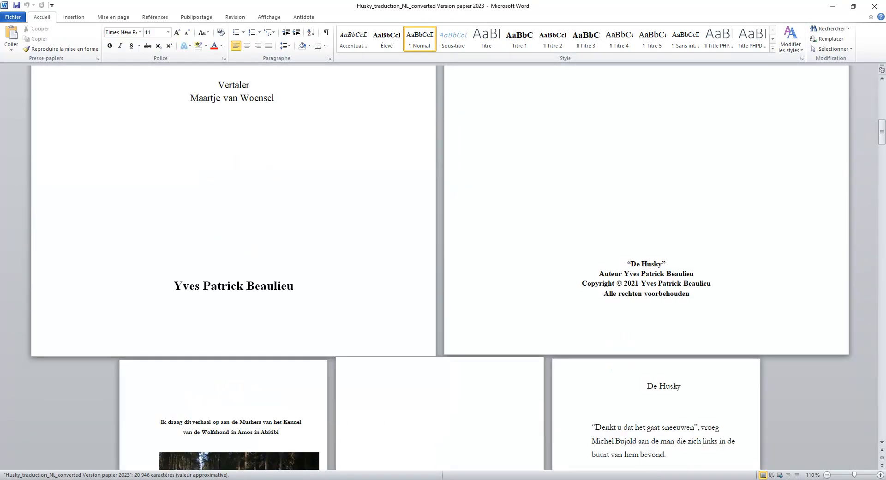
scroll(438, 268, down, 4)
scroll(438, 267, up, 11)
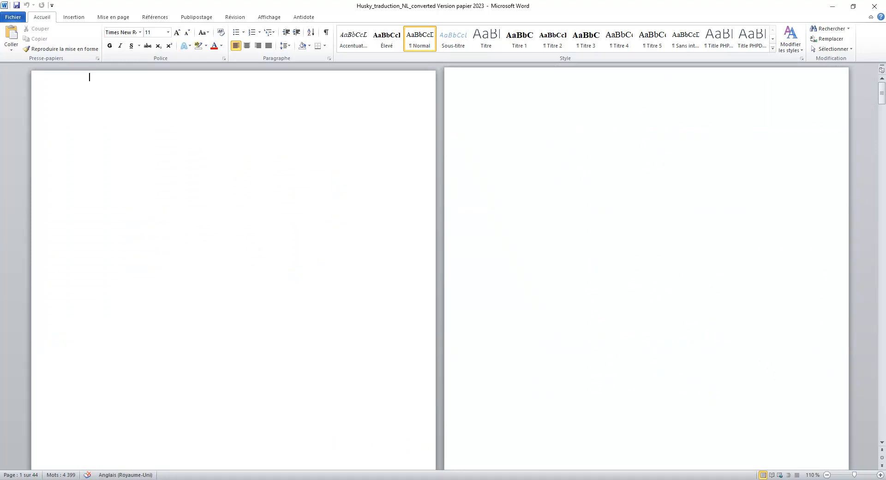
scroll(438, 268, down, 10)
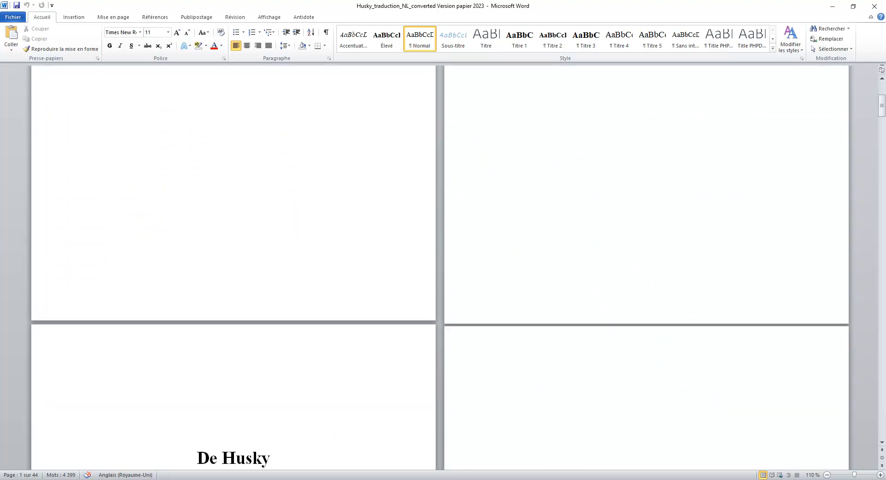
click(234, 259)
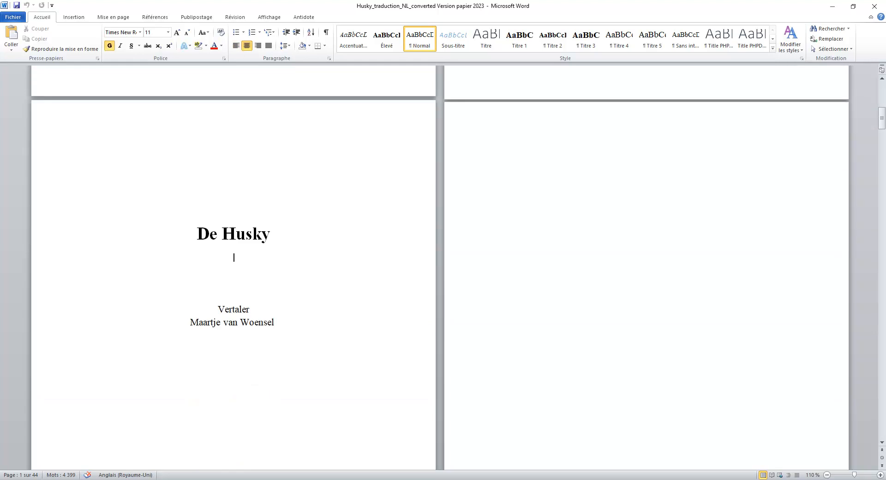
scroll(234, 259, down, 3)
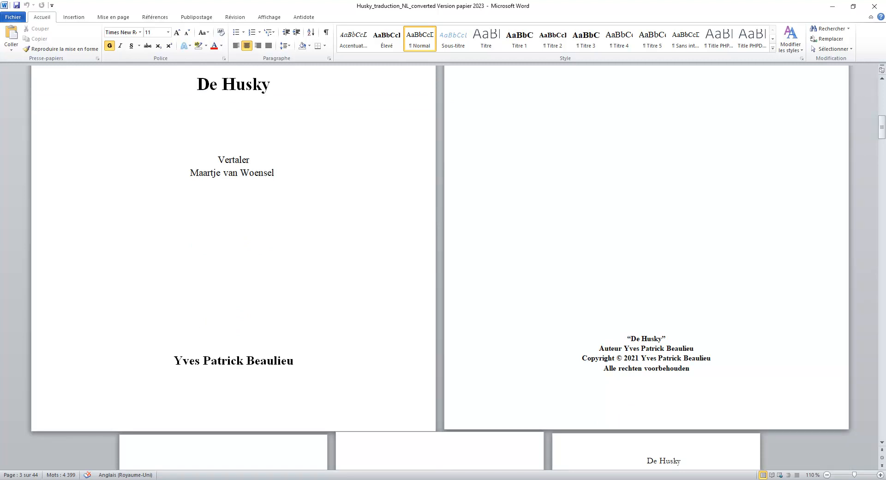
click(646, 157)
scroll(646, 157, up, 2)
scroll(646, 156, down, 3)
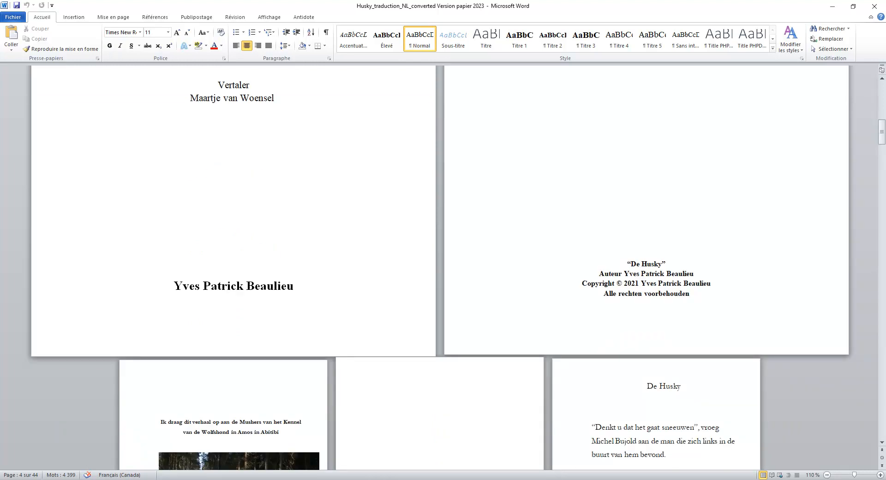
key(Delete)
Step: Add the bold centred label "ISBN" below the copyright notice on page 4
click(646, 312)
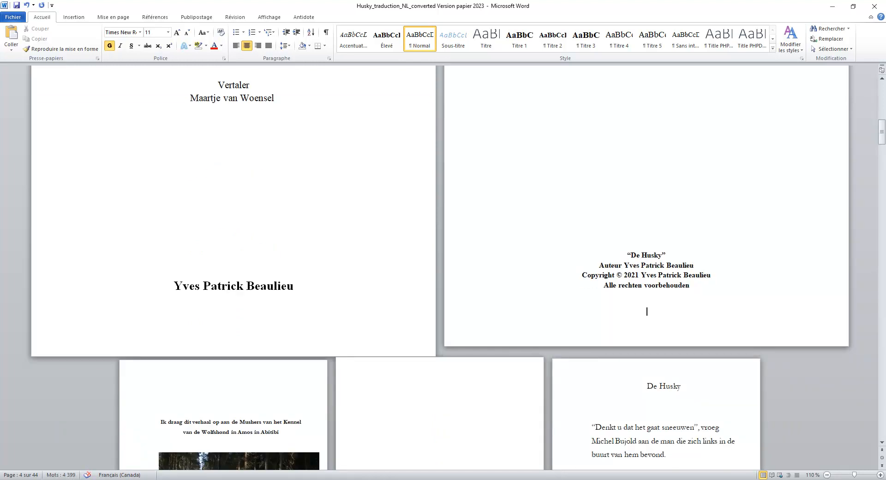
text(IS)
text(BN)
Step: Replace the stray line break after "sprekende encyclopedie." with a single paragraph break
scroll(438, 267, down, 5)
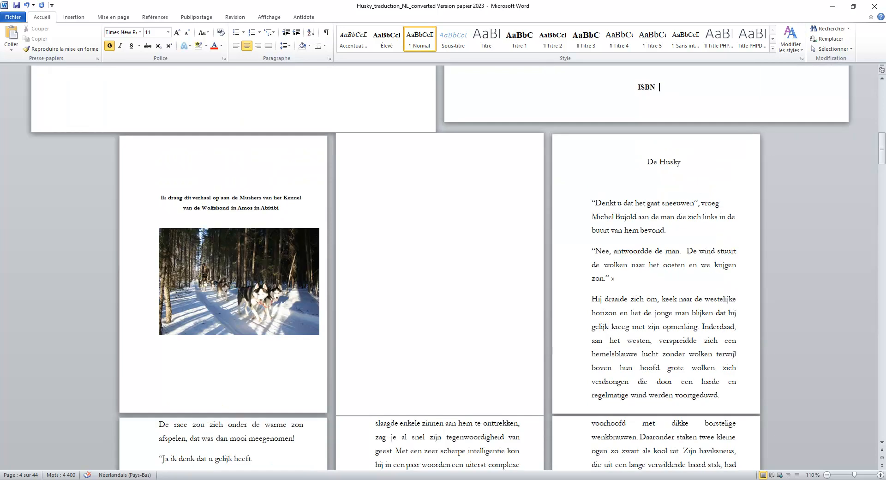
scroll(438, 268, down, 7)
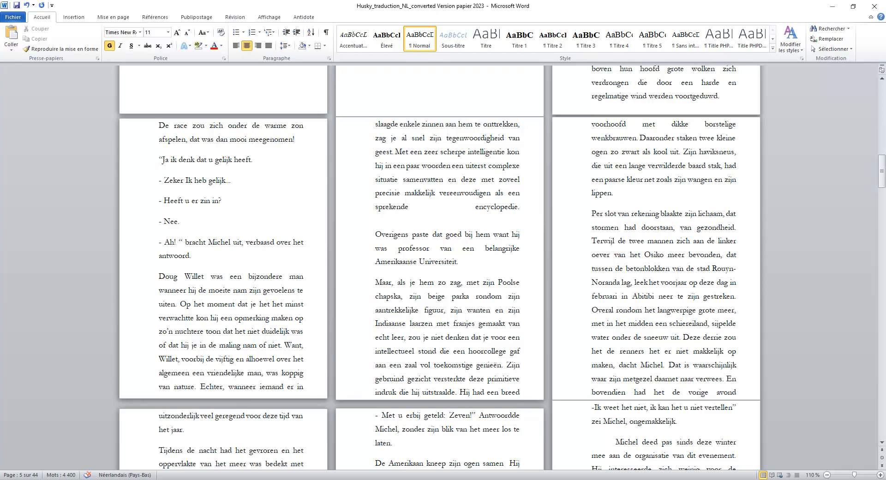
double_click(522, 208)
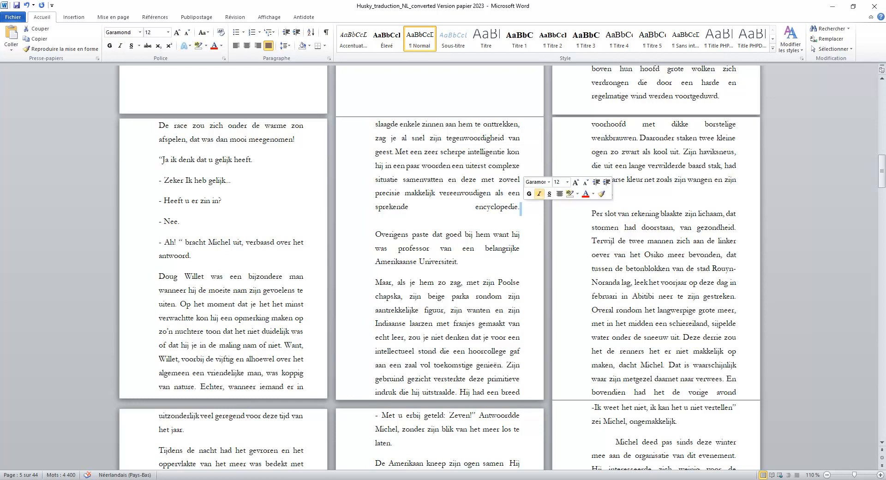
key(Return)
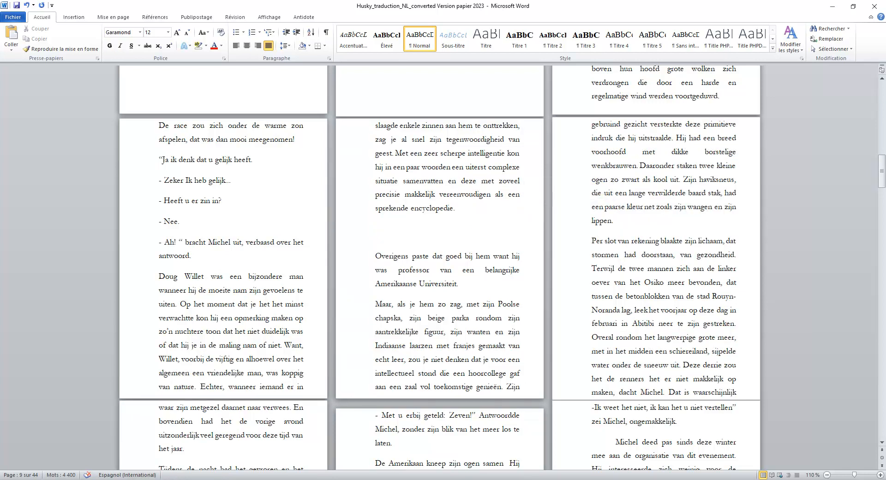
key(BackSpace)
key(BackSpace)
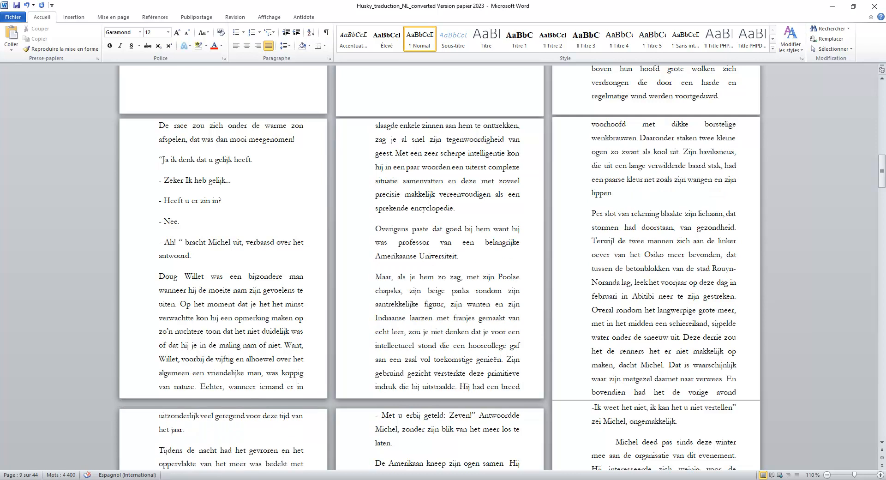
Step: Check the end of the manuscript and review its overall page layout from the front at 39% zoom
scroll(438, 267, up, 6)
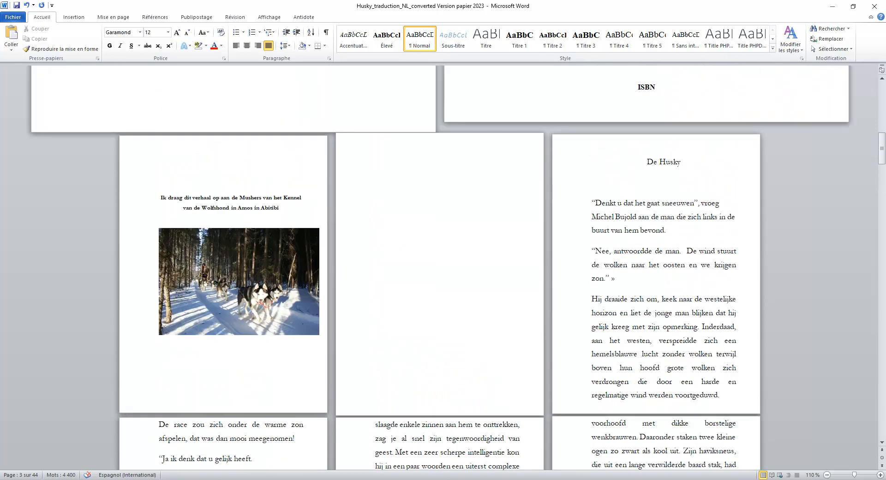
drag(881, 149, 881, 433)
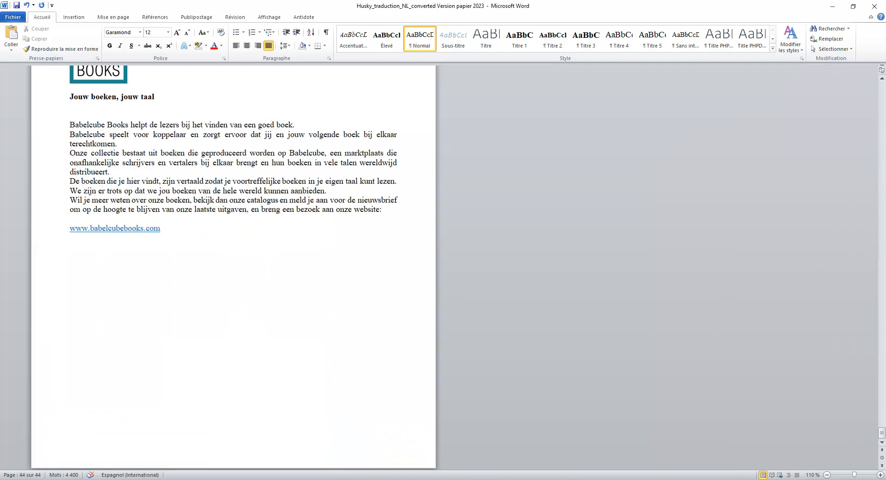
drag(854, 474, 838, 474)
scroll(440, 268, up, 8)
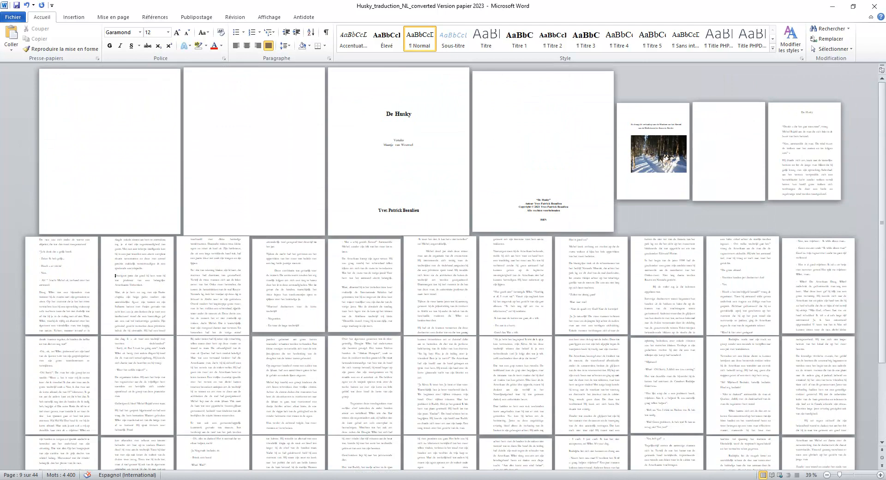
Step: Delete the closing review request and the Babelcube Books promotional text from the pages after the maps
scroll(439, 255, down, 2)
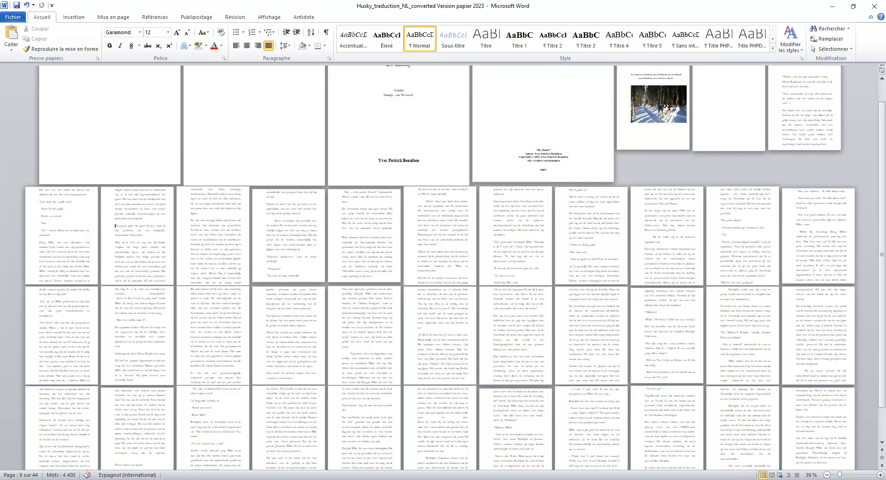
scroll(439, 268, down, 5)
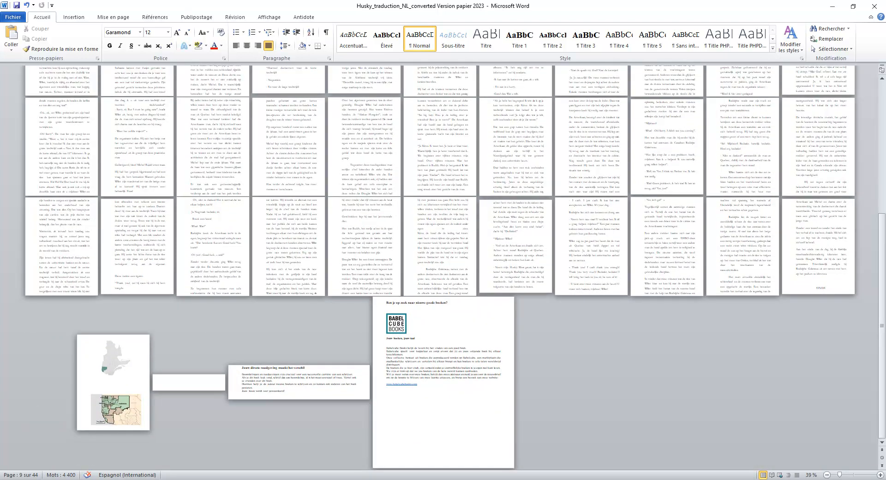
drag(418, 384, 131, 374)
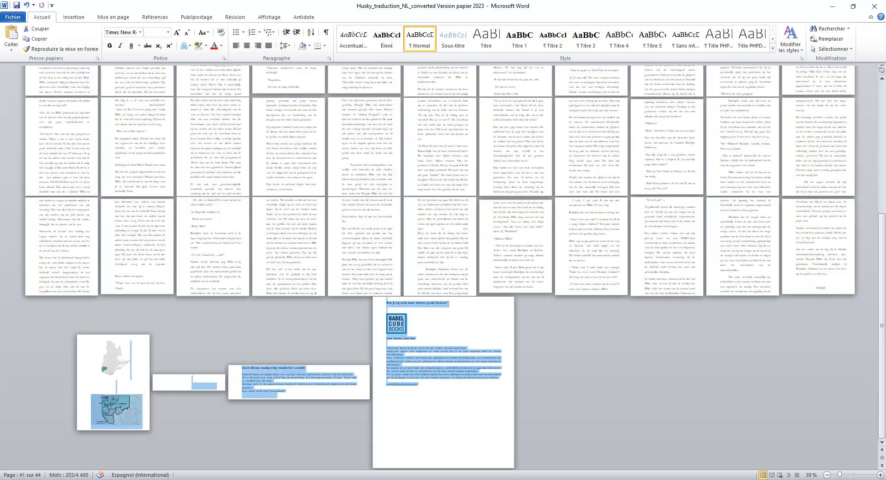
drag(241, 368, 418, 384)
key(Delete)
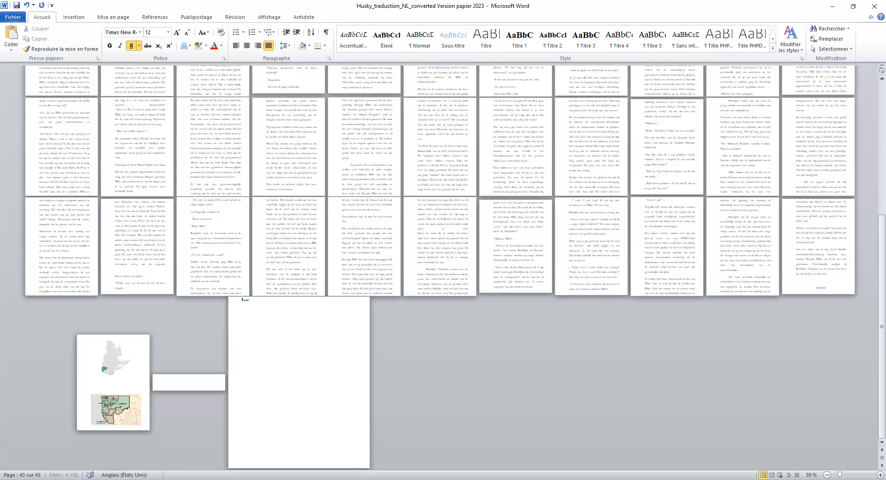
key(Delete)
key(Delete)
key(Delete)
key(Delete)
Step: Review the page layout from the front and examine the closing map and blank pages at 86% zoom
scroll(439, 277, up, 6)
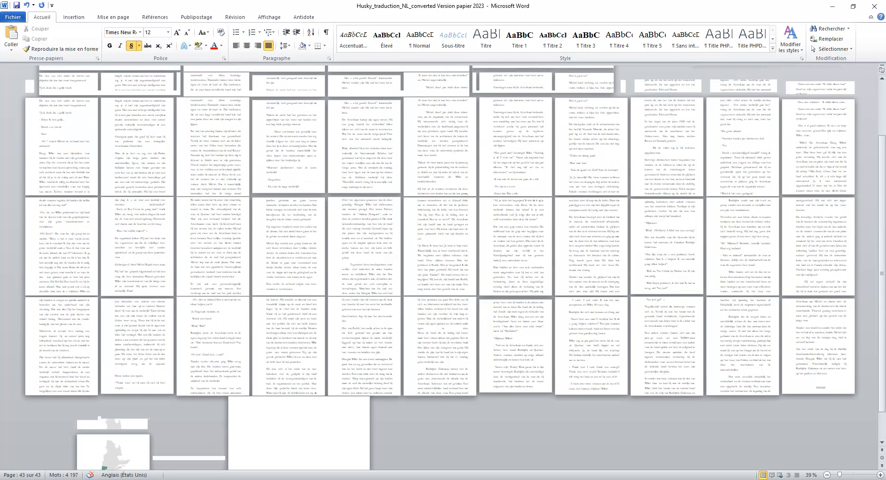
scroll(438, 277, up, 1)
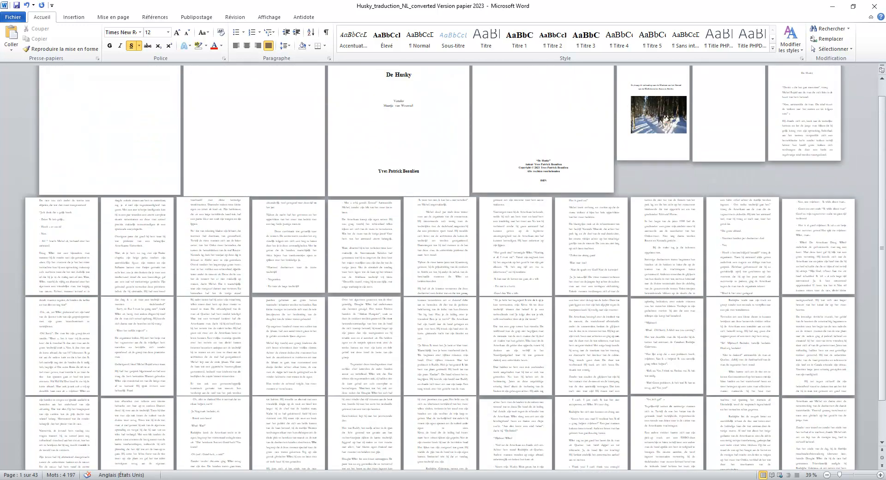
scroll(438, 277, up, 2)
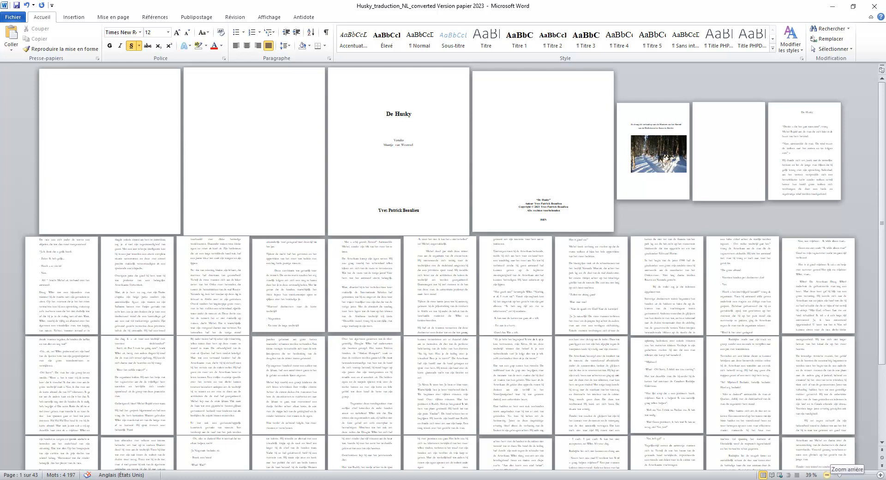
click(827, 474)
drag(837, 475, 850, 474)
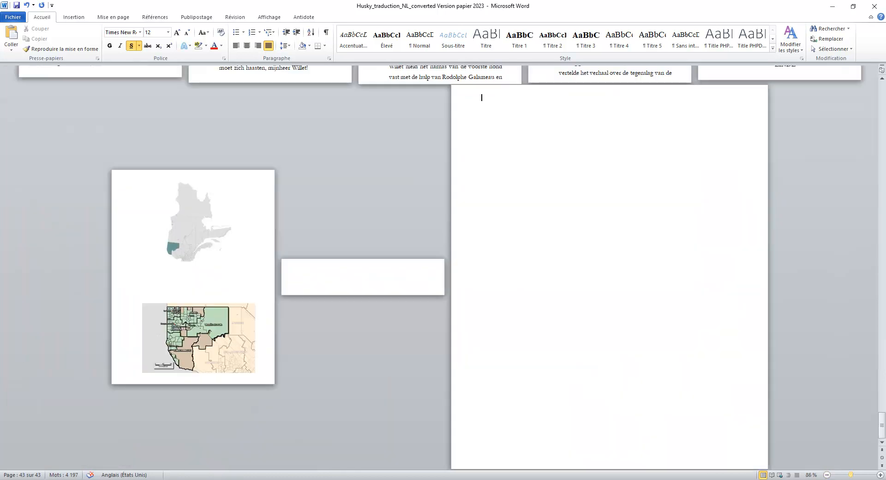
scroll(439, 268, up, 4)
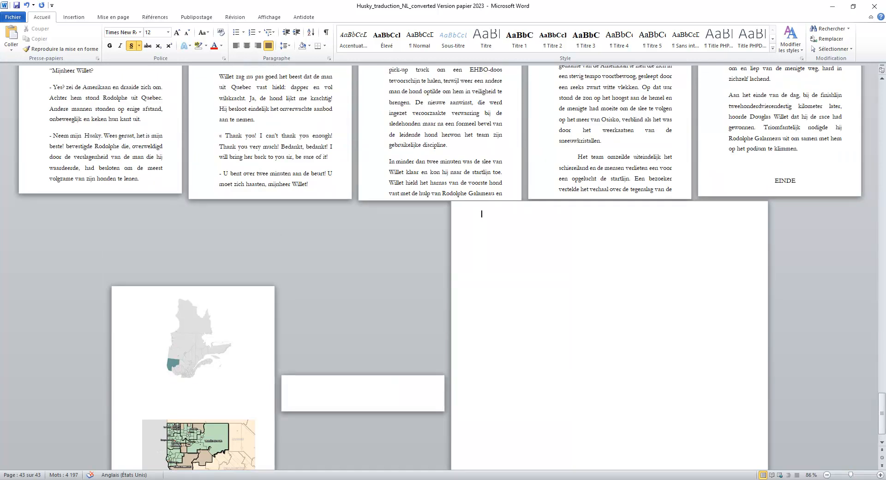
scroll(439, 267, down, 4)
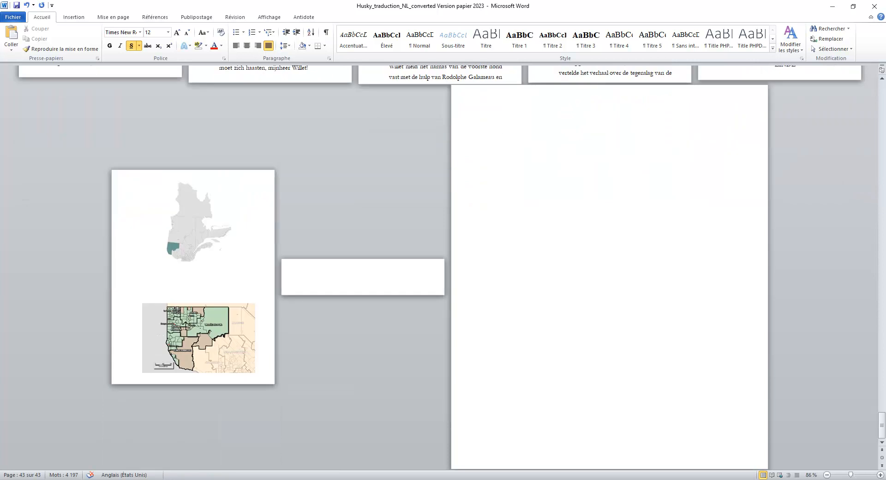
Step: Fill the short blank page after the maps with empty lines to full height, removing the overflow onto another page
click(203, 301)
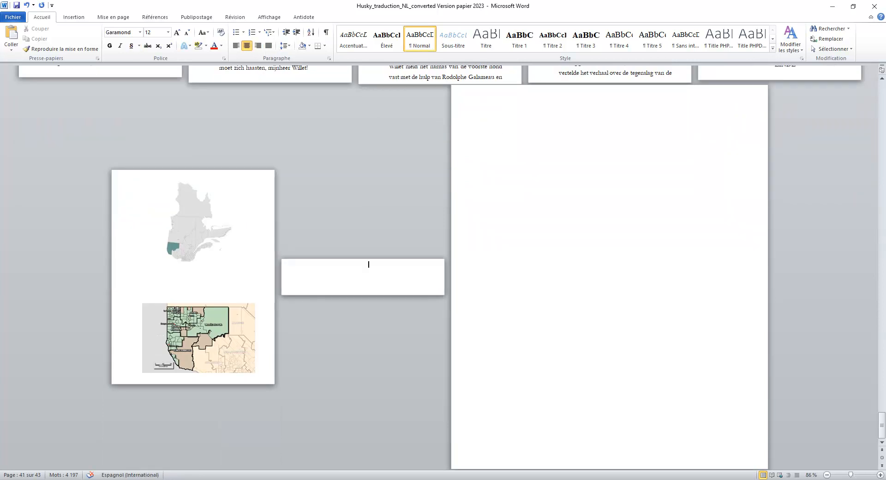
key(Return)
key(Return)
key(Return)
key(Return)
key(Return)
key(Return)
key(Return)
key(Return)
key(Return)
key(Return)
key(Return)
key(Return)
key(Return)
key(Return)
key(Return)
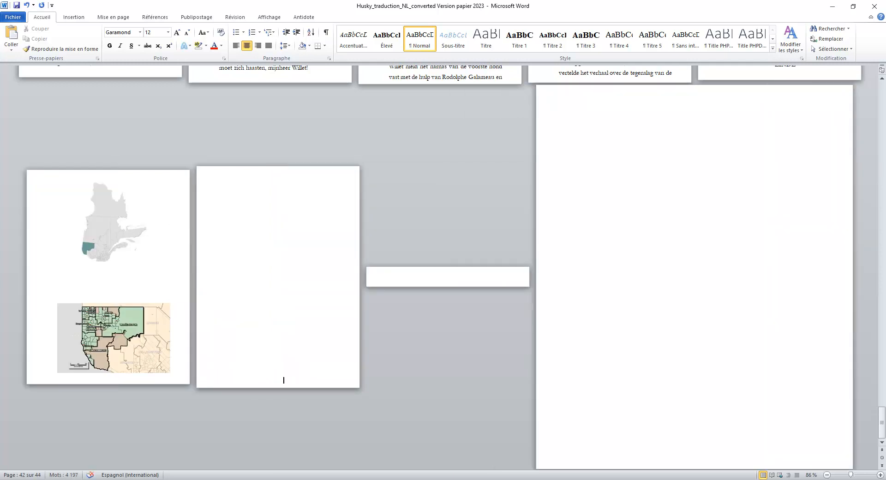
scroll(284, 277, up, 1)
click(284, 327)
key(Delete)
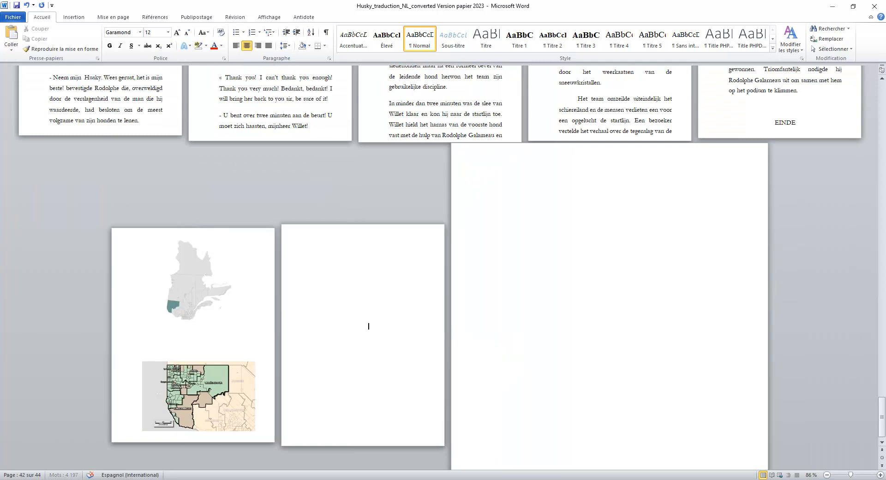
Step: Add further empty lines on the blank page after the maps to create a second full-height blank page
scroll(368, 268, down, 1)
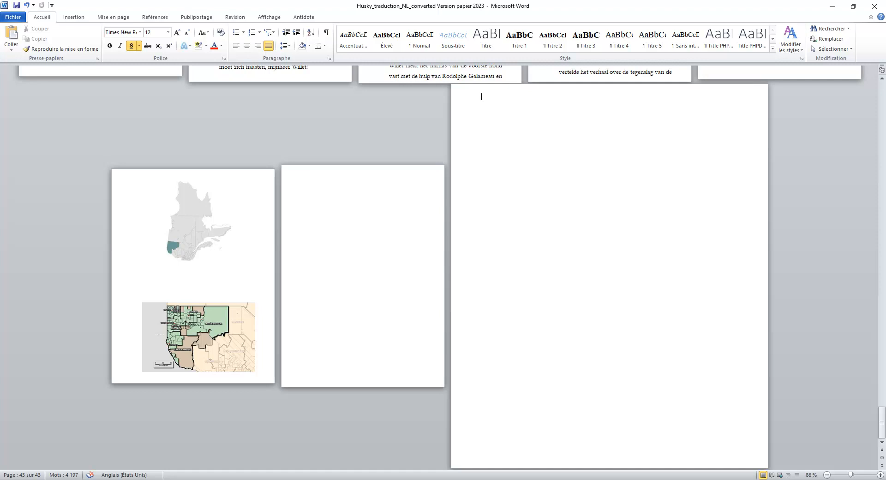
click(368, 299)
key(Return)
key(Return)
key(Return)
key(Return)
key(Return)
key(Return)
key(Return)
key(Return)
key(Return)
key(Return)
key(Return)
key(Return)
key(Return)
key(Return)
key(Return)
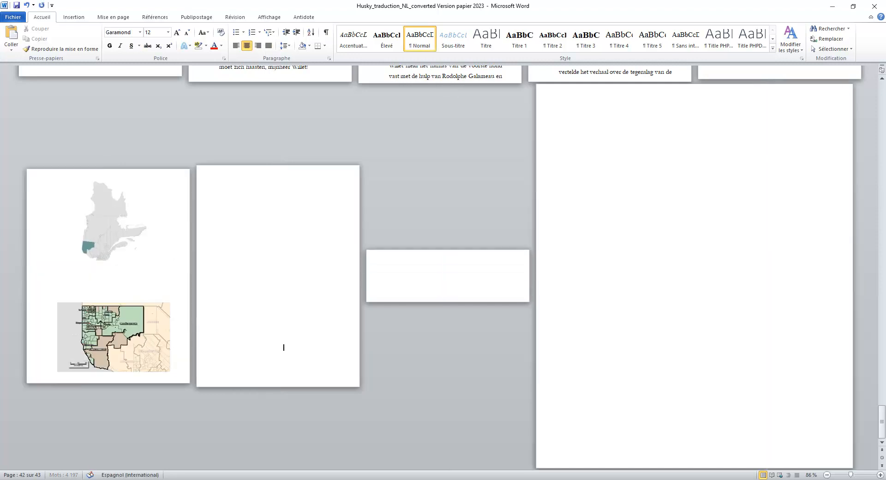
key(Return)
key(Return)
key(Return)
key(Return)
key(Return)
key(Return)
key(Return)
key(Return)
key(Return)
key(Return)
key(Return)
key(Return)
key(Return)
key(Return)
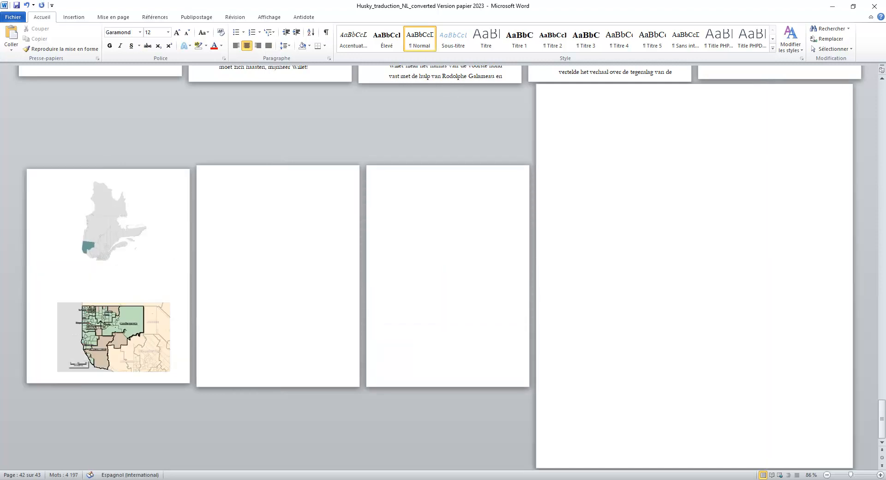
key(Return)
key(Return)
key(Return)
key(Return)
key(Return)
key(Return)
key(BackSpace)
click(567, 97)
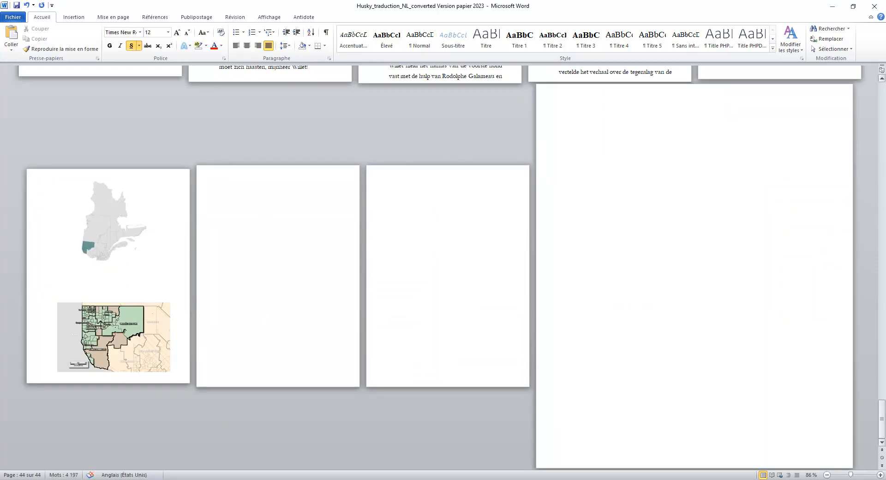
Step: Remove the two extra blank lines above the dedication on page 5
drag(881, 419, 882, 96)
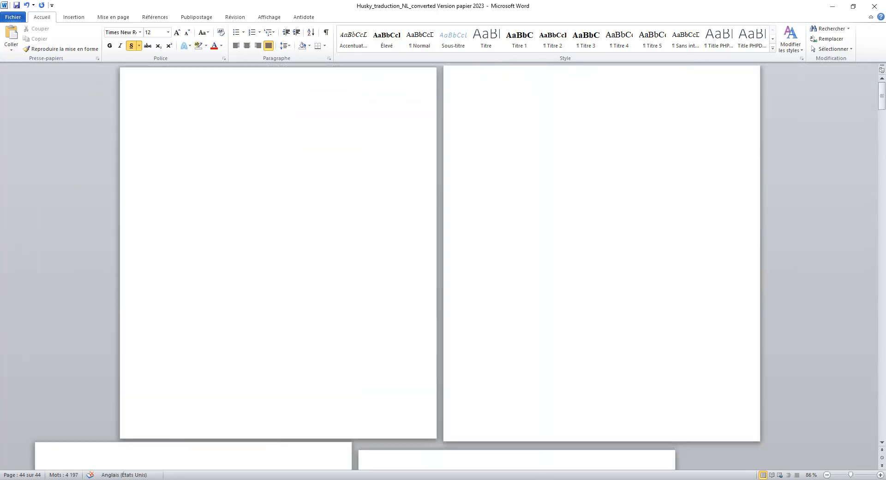
scroll(443, 268, down, 10)
scroll(443, 267, down, 2)
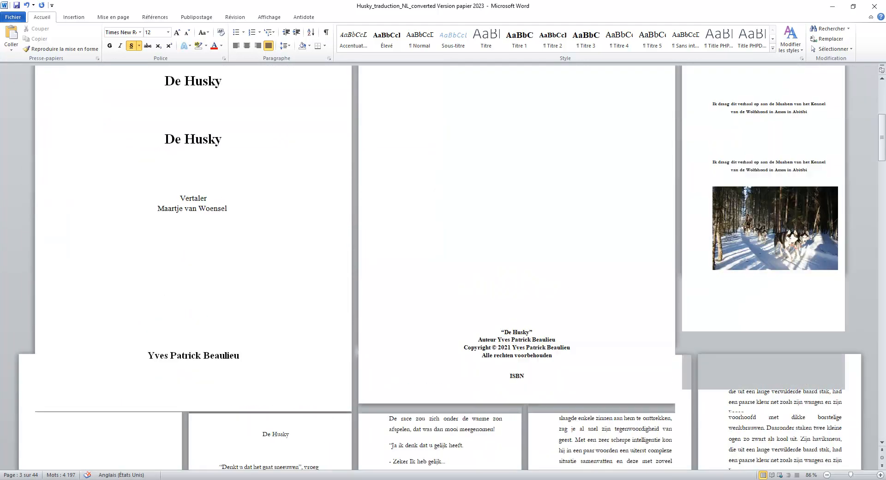
click(769, 145)
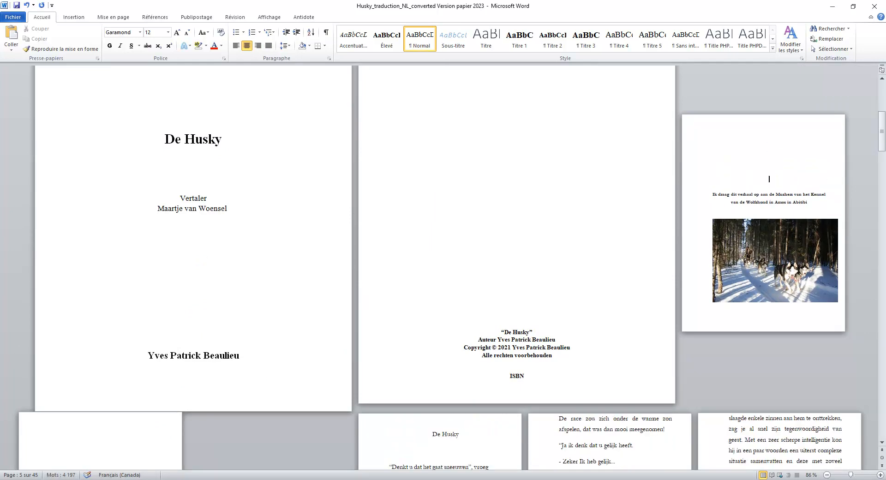
key(Delete)
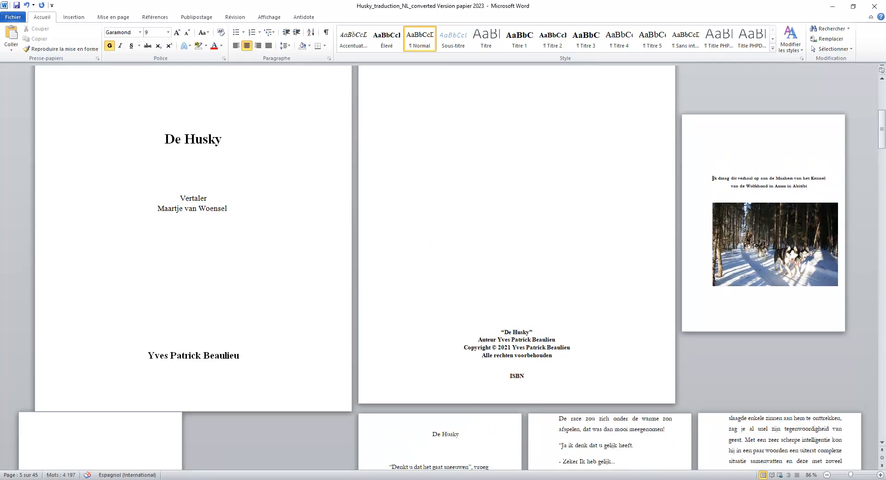
key(Delete)
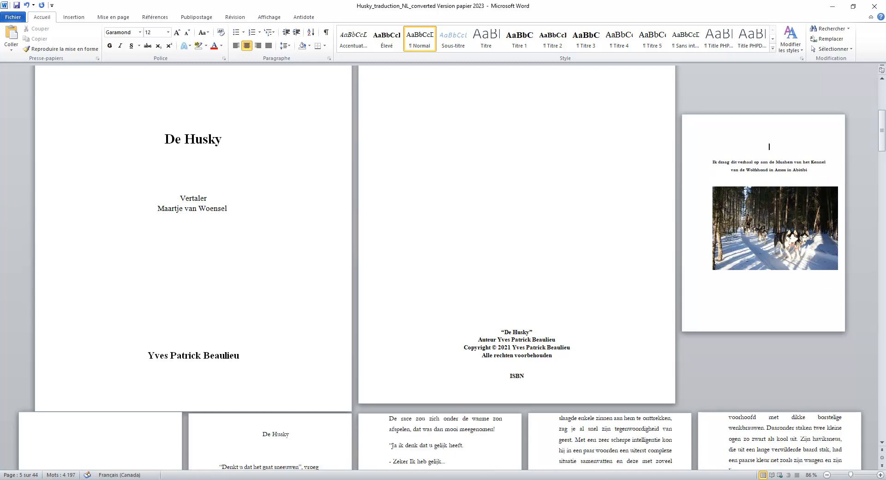
Step: Try to insert a page break below the photo on the dedication page
scroll(443, 268, down, 10)
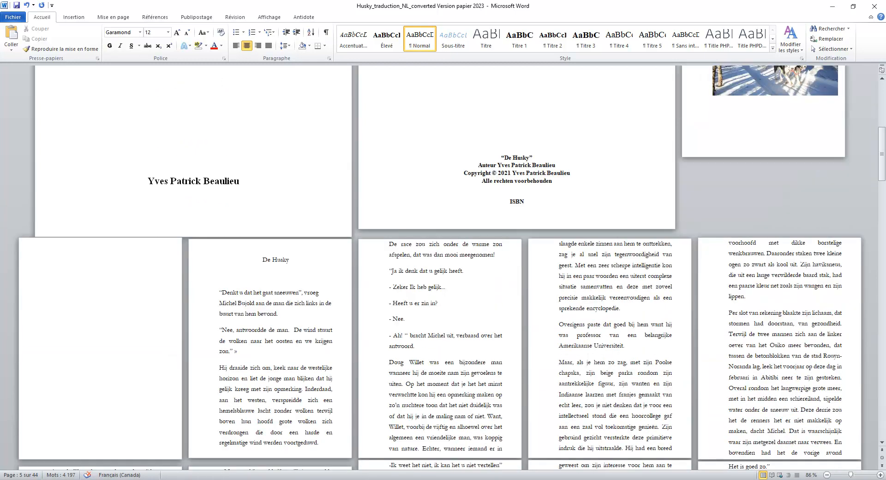
click(609, 288)
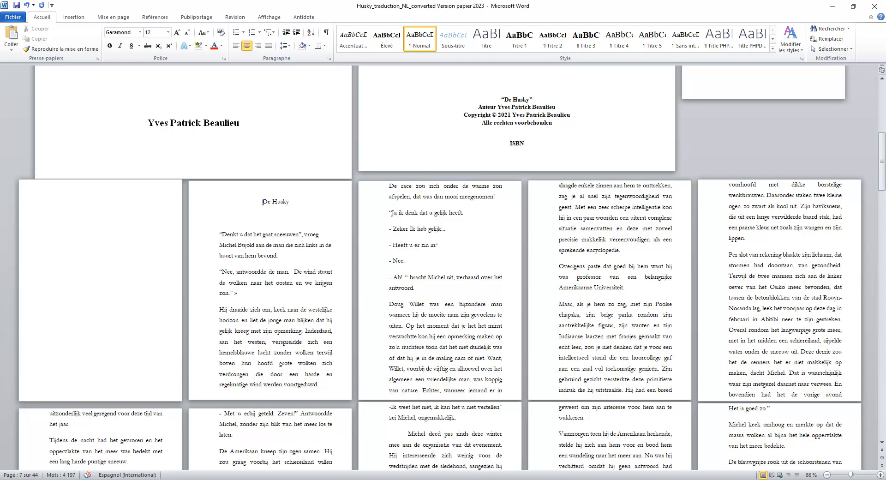
scroll(443, 268, up, 5)
click(731, 242)
key(ctrl+Return)
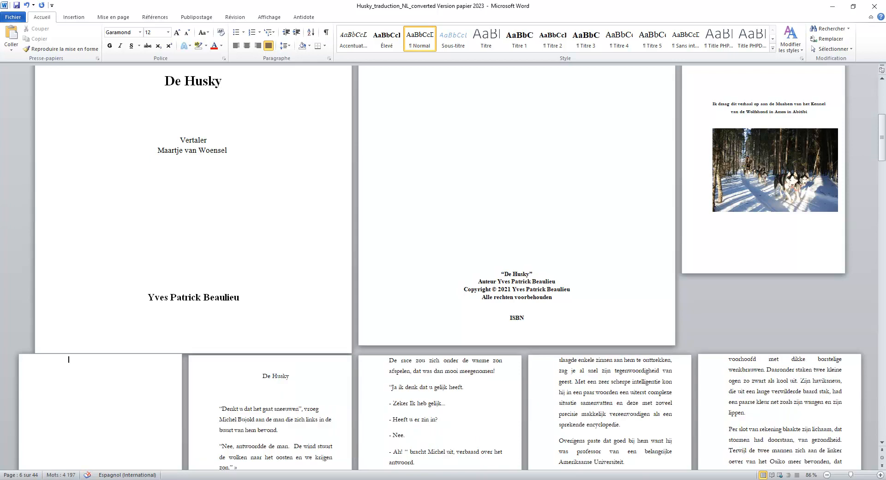
Step: Add two blank lines above the dedication text and one below the photo on page 5
scroll(440, 267, up, 3)
click(718, 178)
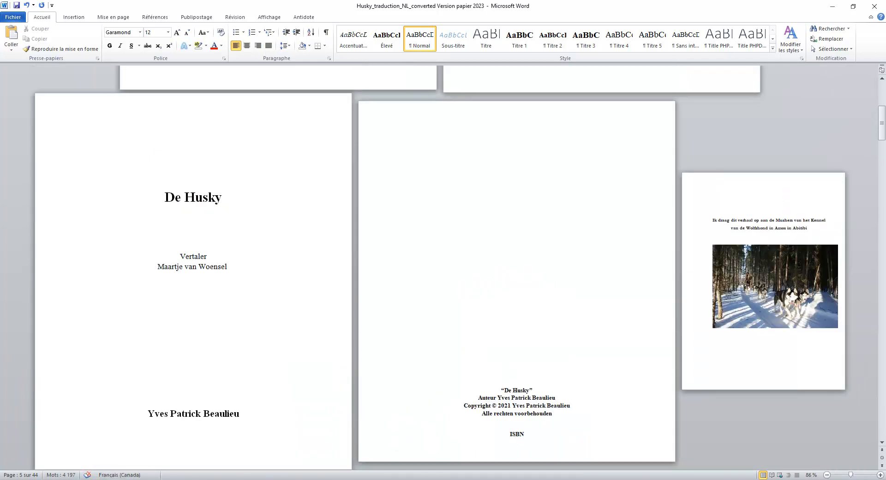
key(Return)
key(Return)
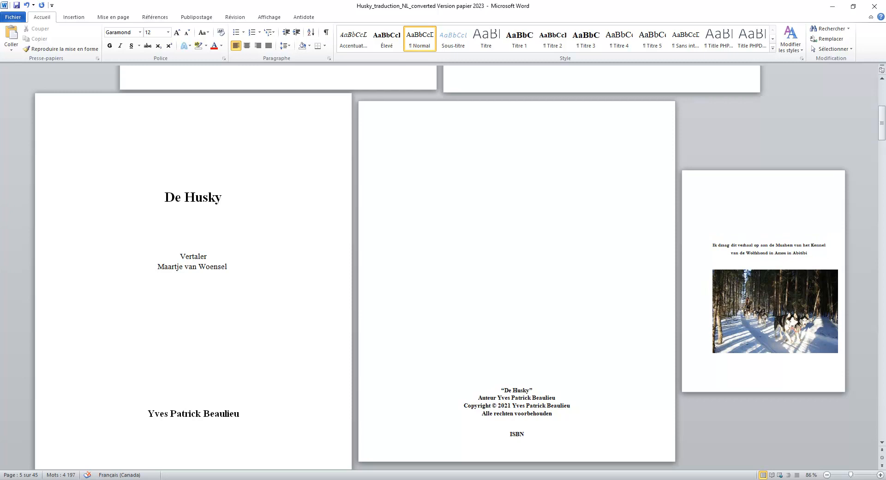
click(768, 368)
key(Return)
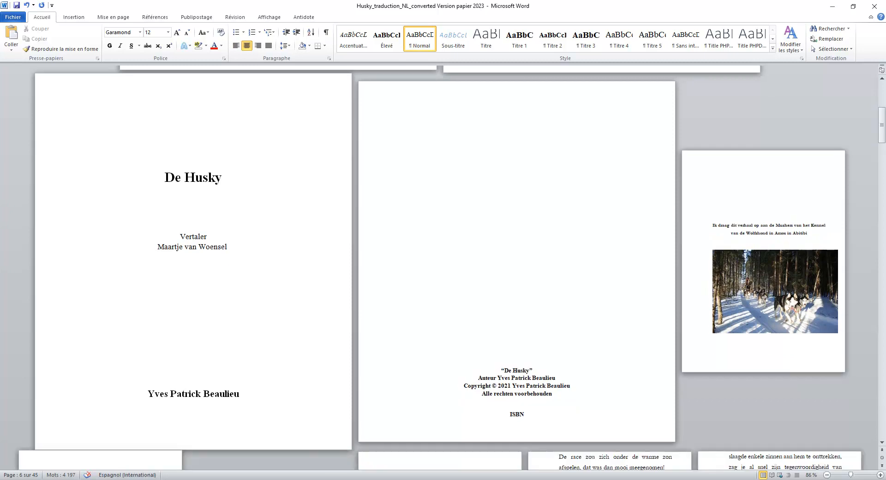
Step: Remove the blank lines just added above the dedication and insert a next-page section break below the photo on page 5
drag(718, 158, 718, 178)
key(Delete)
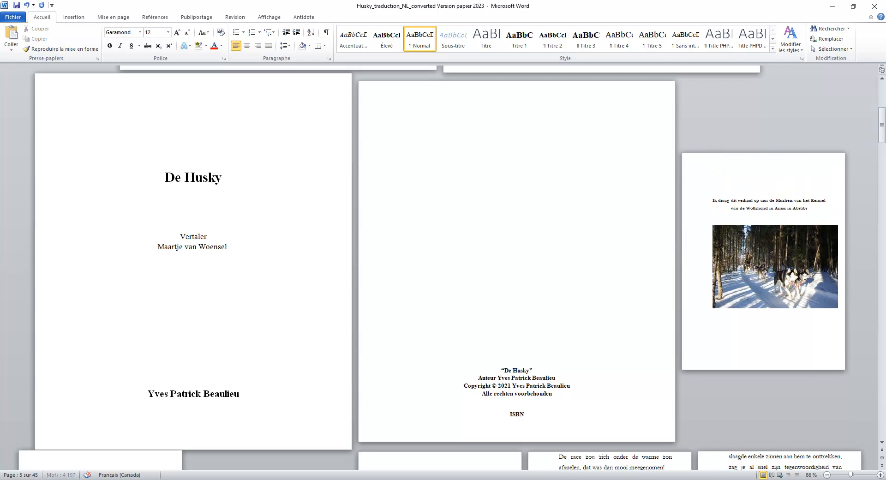
click(768, 322)
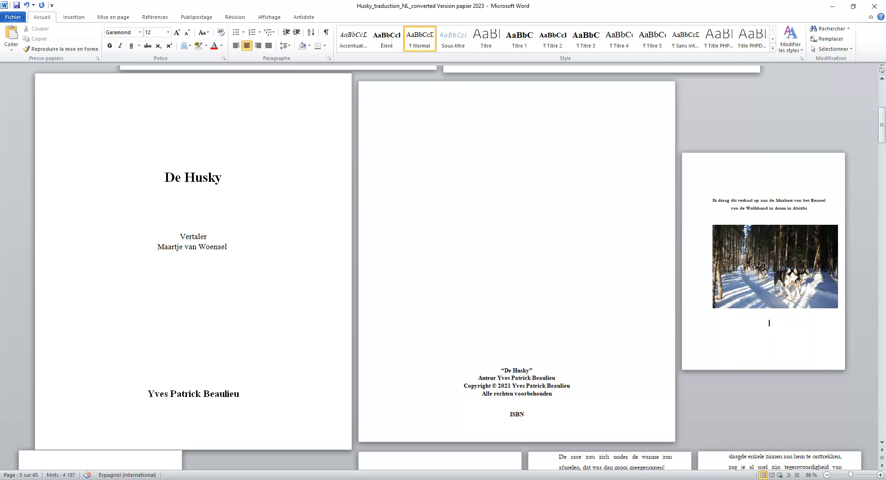
click(113, 17)
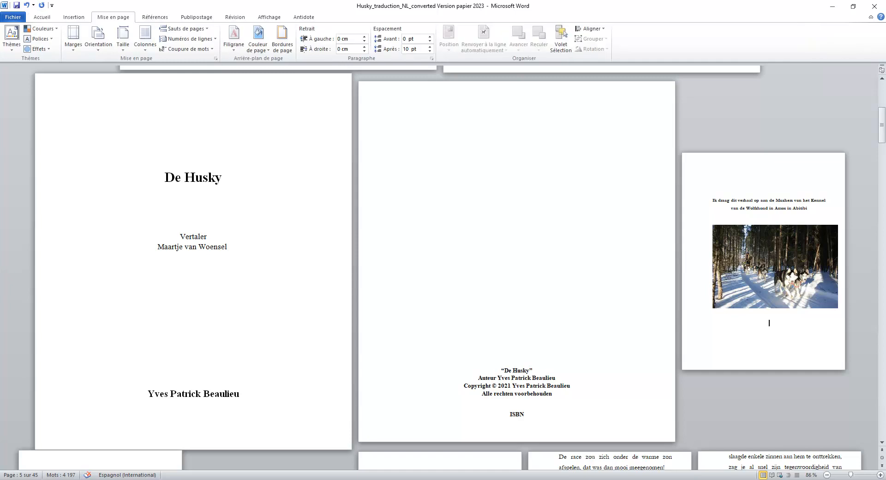
click(184, 28)
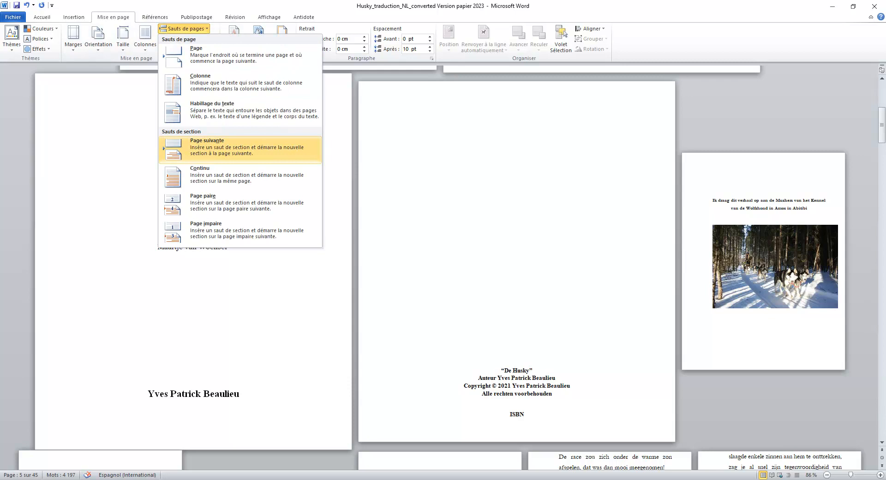
click(208, 146)
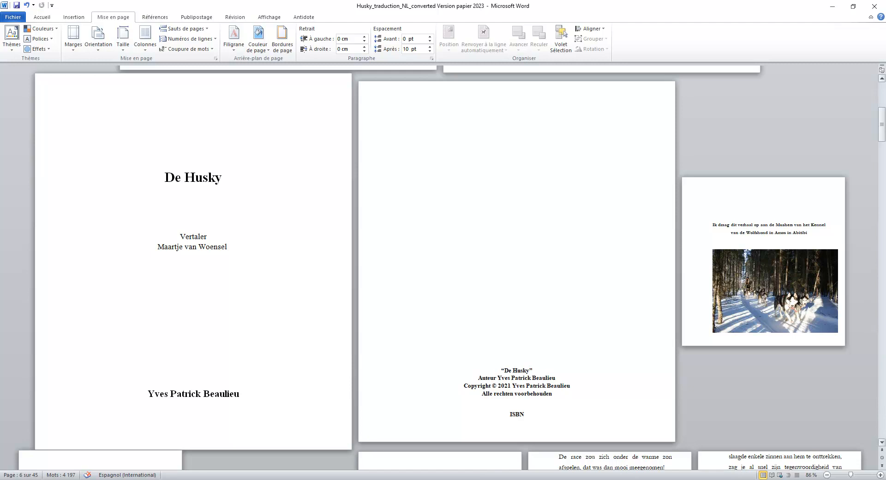
drag(882, 124, 882, 167)
scroll(443, 268, up, 4)
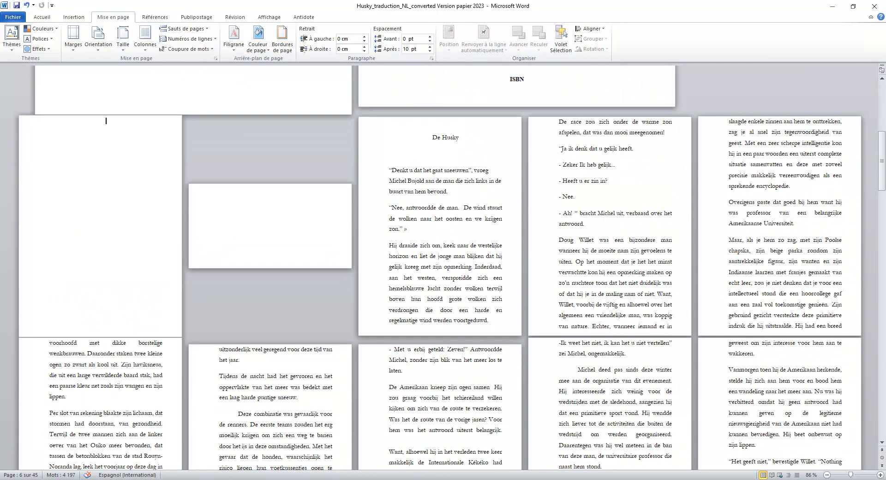
scroll(443, 267, up, 4)
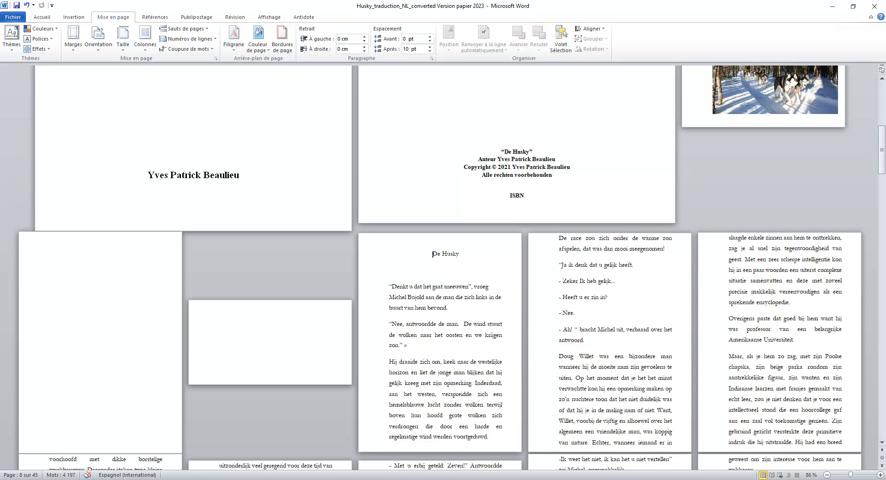
Step: Undo the last break and add several blank lines below the photo on the dedication page
key(ctrl+z)
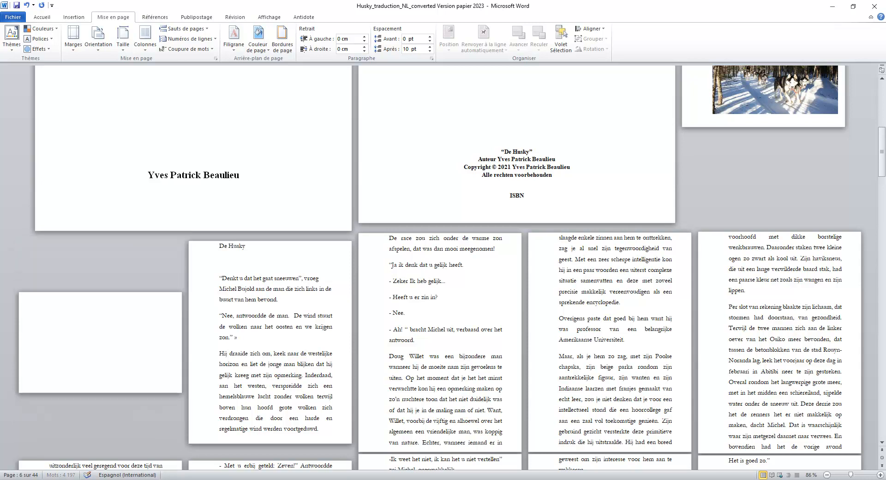
key(BackSpace)
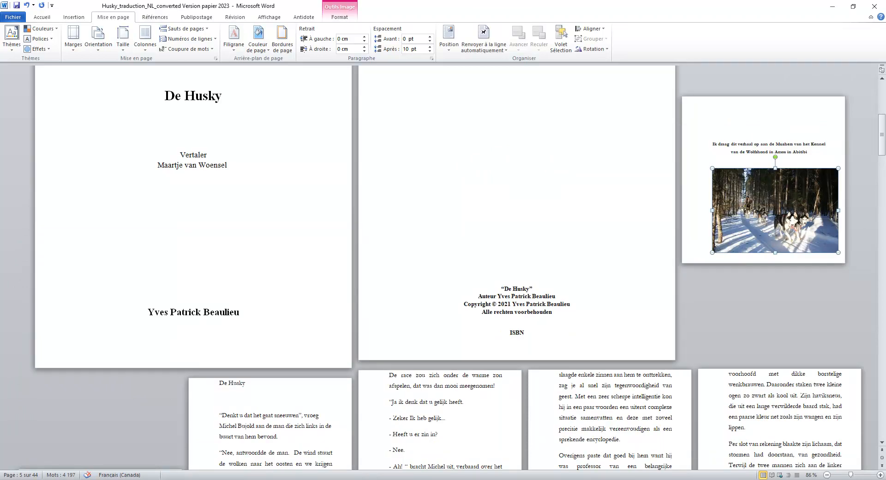
click(839, 250)
key(Return)
key(Return)
key(Return)
key(Return)
key(Return)
key(Return)
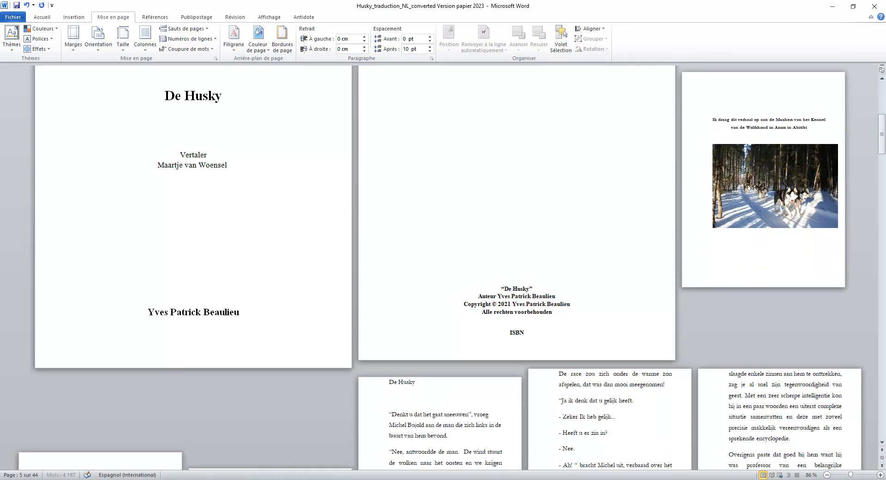
Step: Delete the blank page before the story's opening page and leave one blank line above its "De Husky" heading
key(Delete)
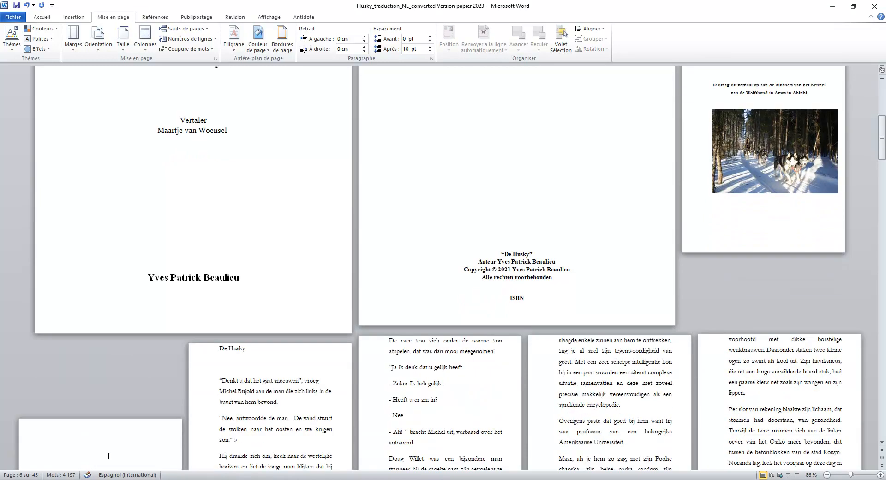
scroll(524, 330, down, 2)
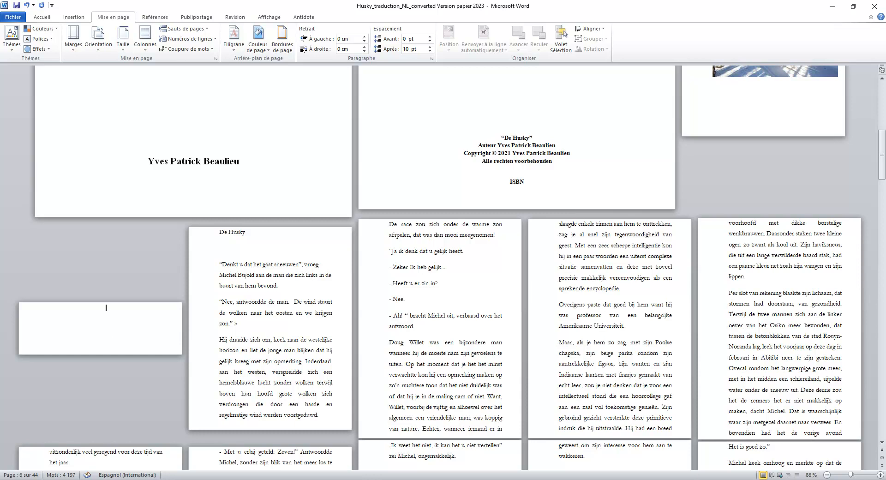
key(Delete)
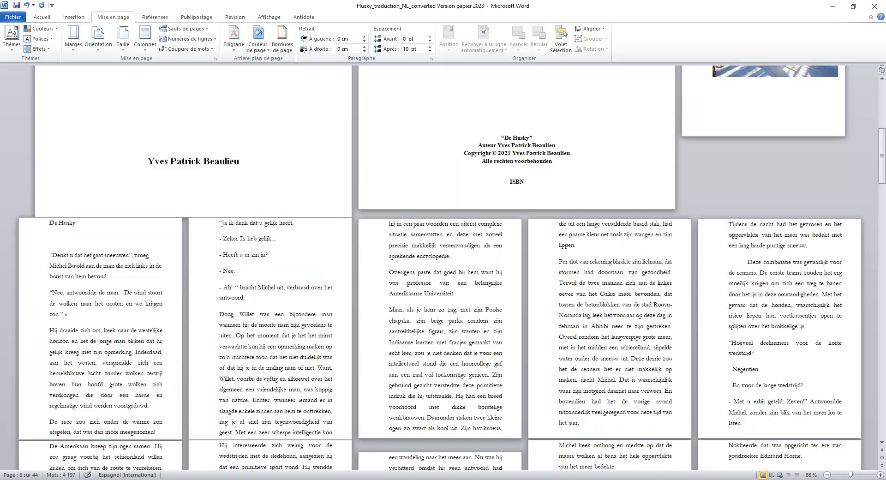
key(Return)
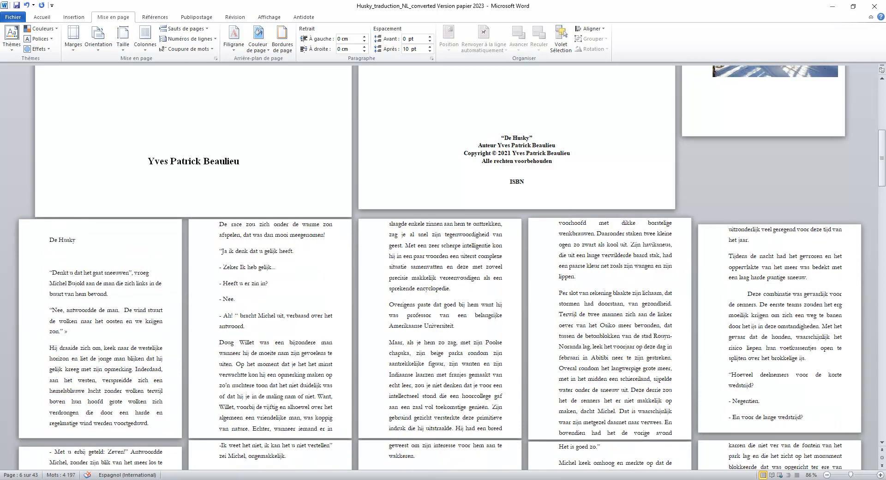
Step: Review the layout of the blank, title, copyright and dedication pages and the start of the story
scroll(442, 268, up, 2)
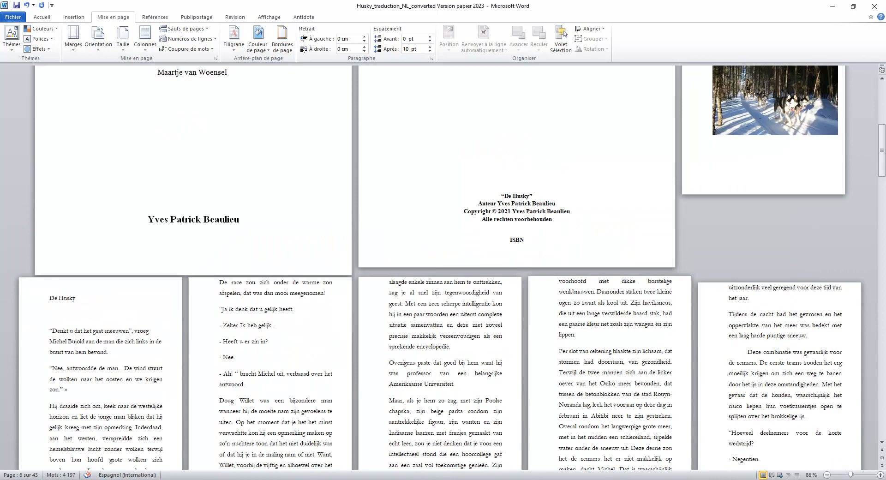
scroll(443, 268, up, 2)
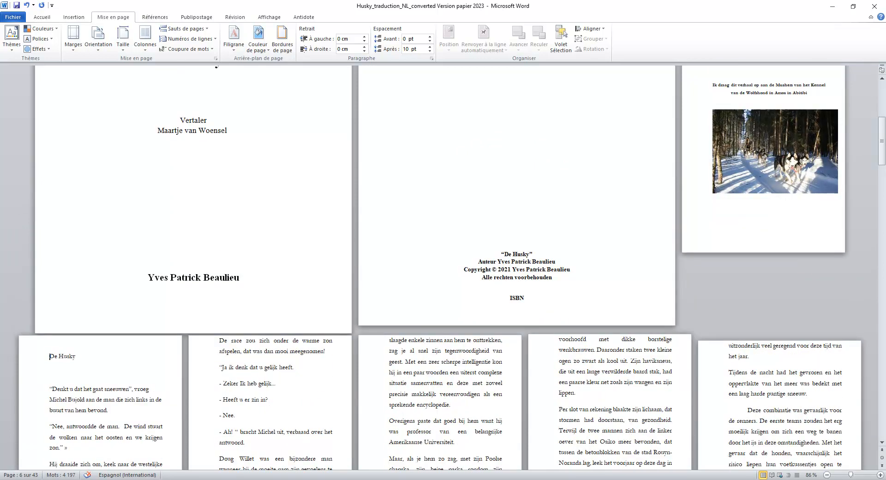
scroll(442, 268, up, 10)
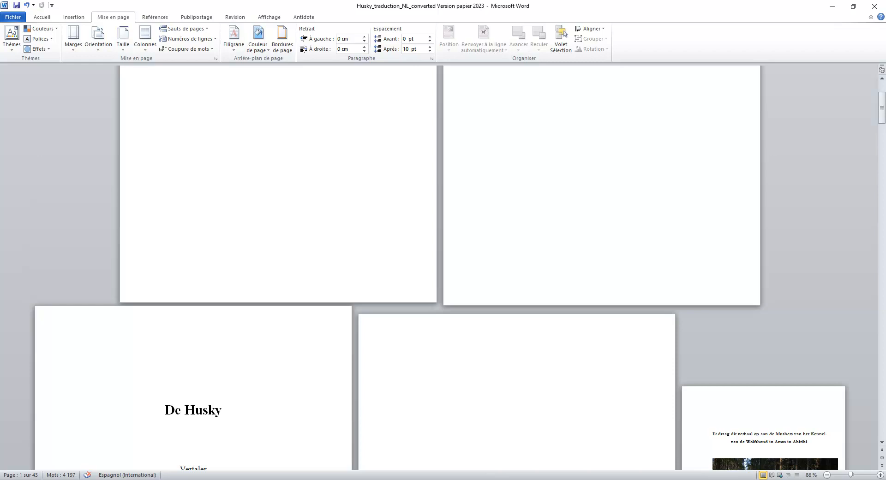
click(194, 362)
scroll(194, 363, down, 1)
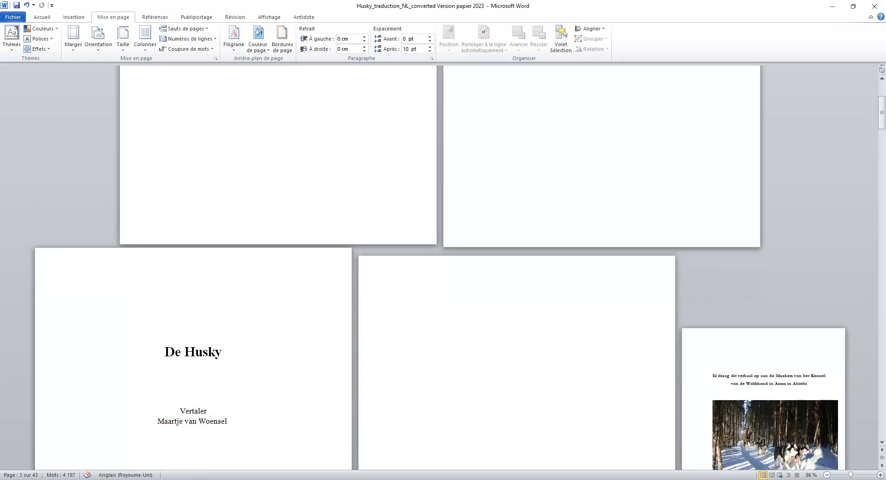
scroll(194, 362, down, 1)
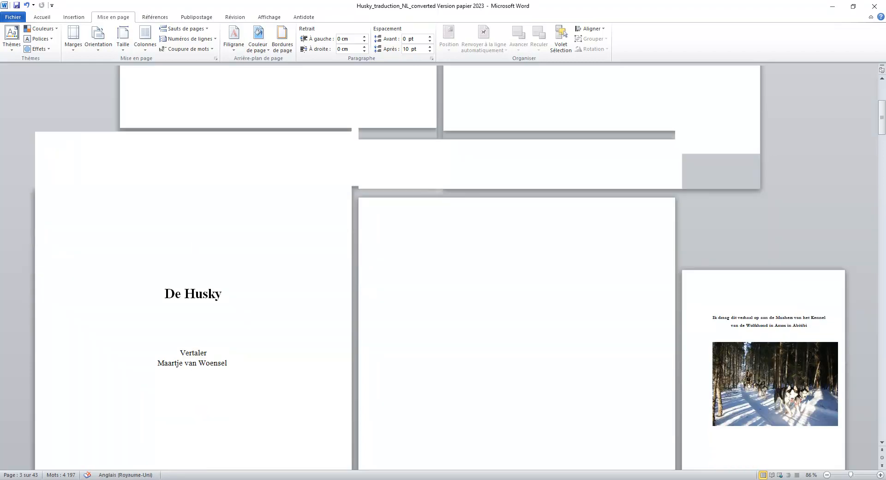
scroll(442, 267, down, 2)
click(516, 281)
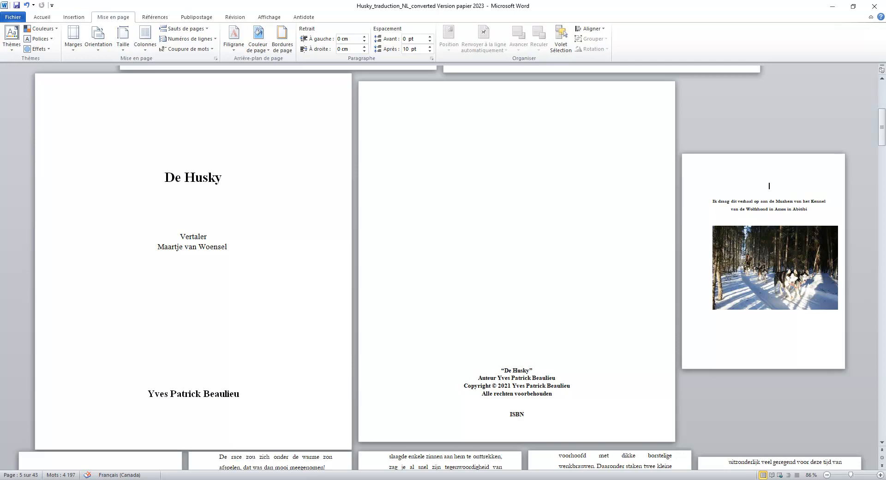
scroll(768, 185, down, 9)
scroll(443, 267, up, 2)
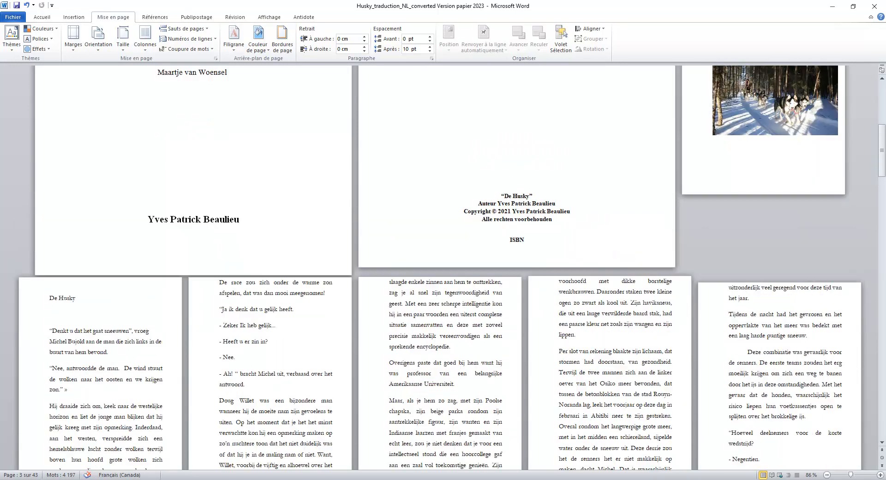
Step: Insert a centred page number in the header of the story pages using the Numéro normal 2 style
scroll(443, 267, down, 4)
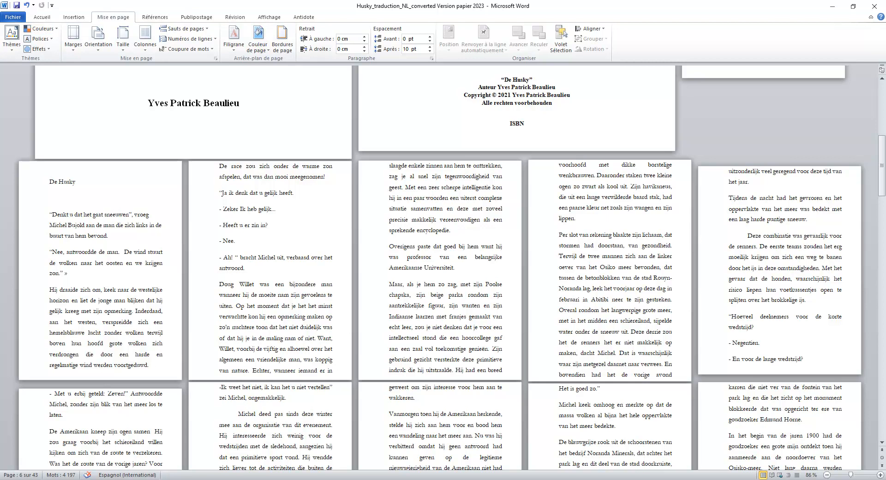
click(74, 17)
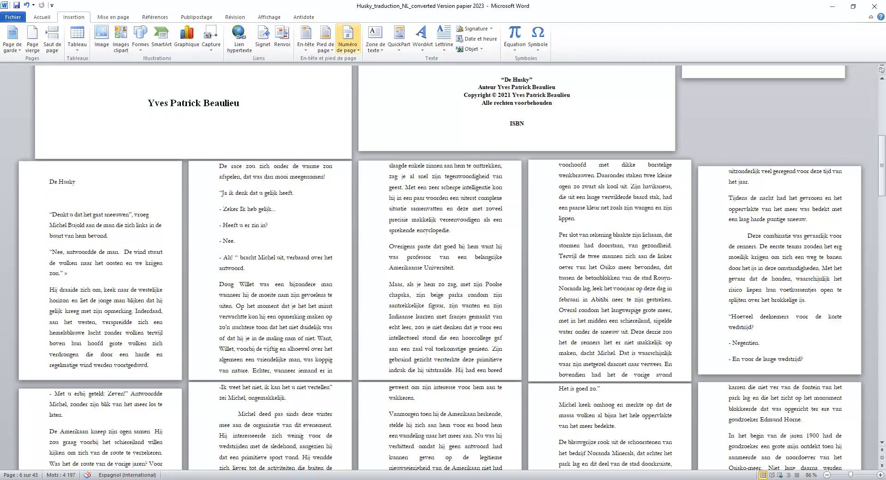
click(348, 38)
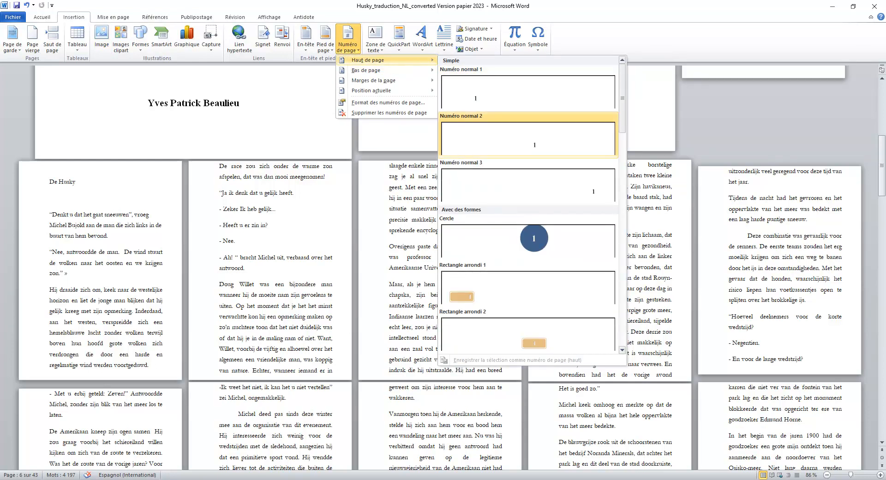
click(527, 136)
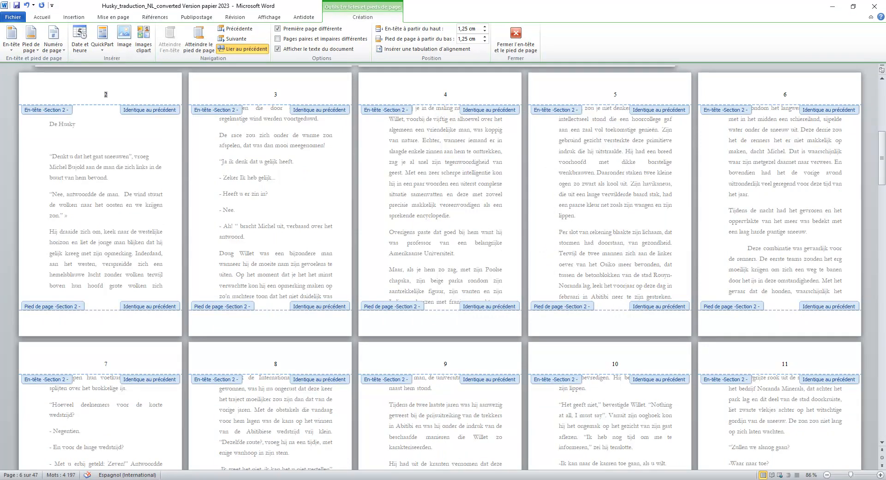
Step: Unlink the section 2 header from the previous section and finish editing the header
scroll(443, 267, up, 10)
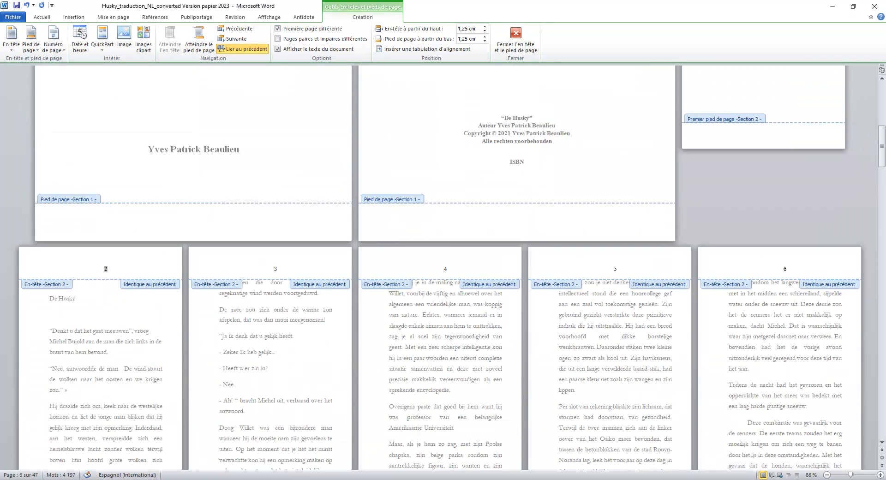
scroll(442, 267, up, 1)
scroll(443, 268, down, 3)
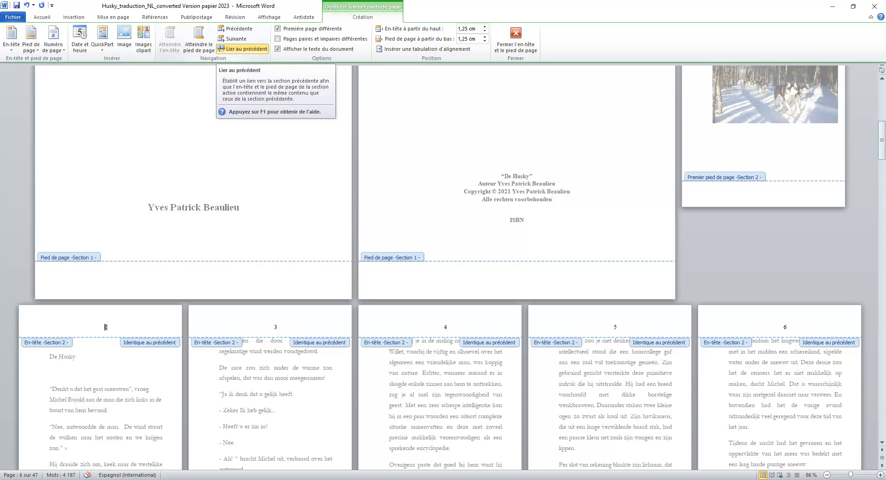
click(242, 49)
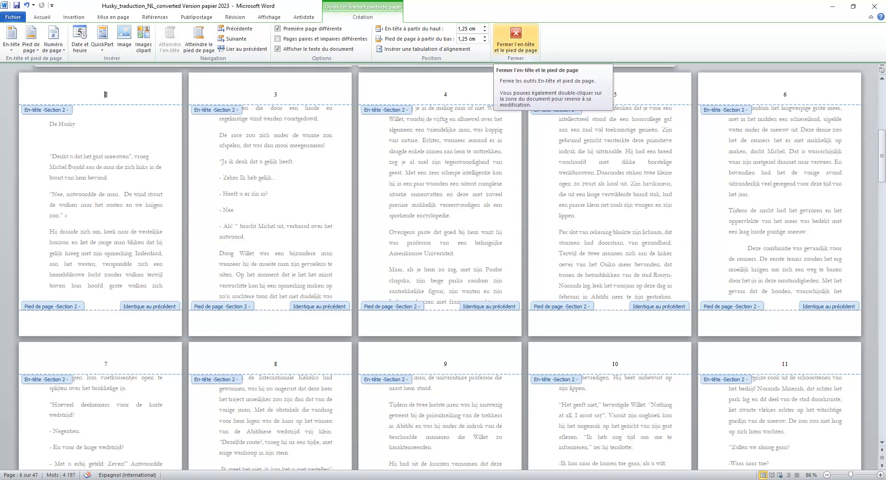
click(515, 41)
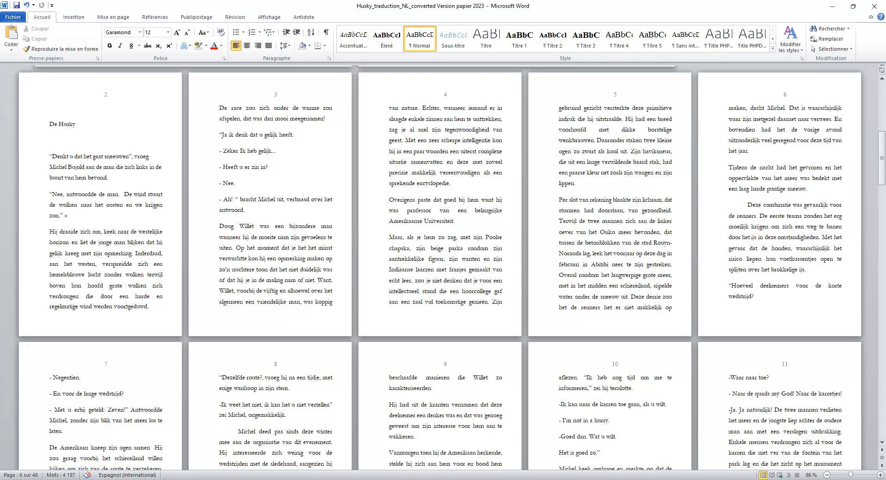
Step: Remove the page numbers from the title and copyright pages in section 1
scroll(440, 268, up, 5)
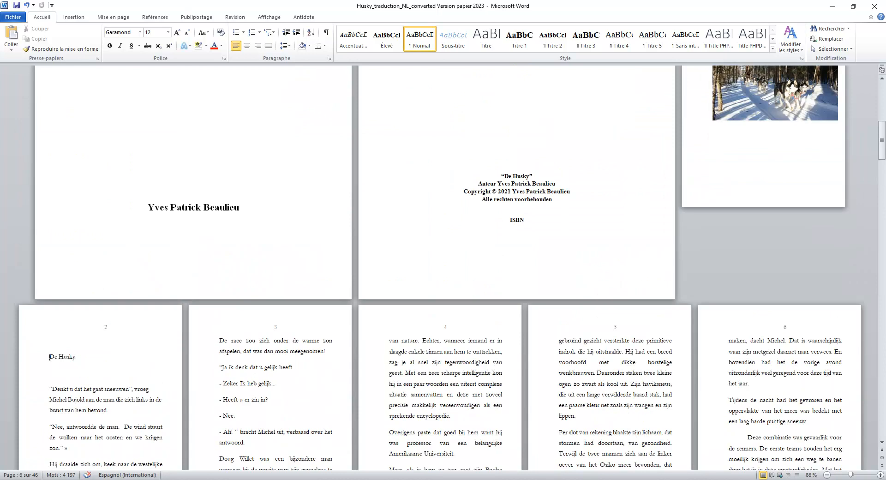
scroll(440, 267, up, 8)
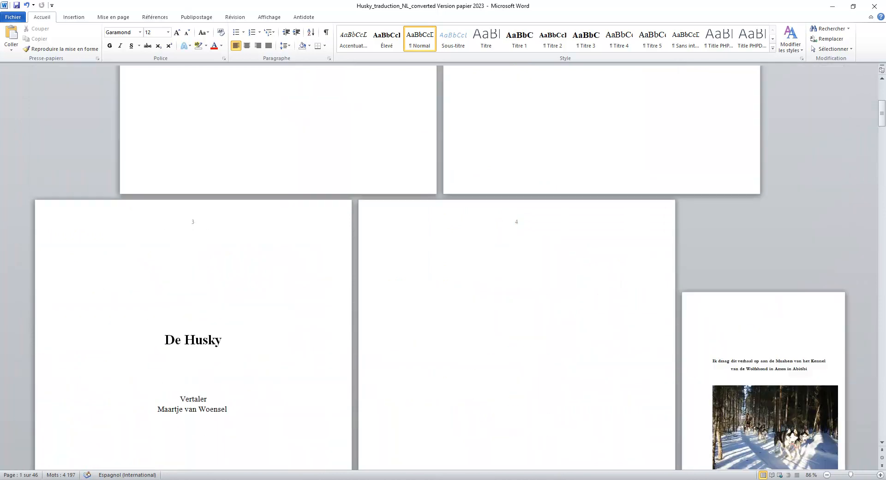
scroll(440, 268, up, 4)
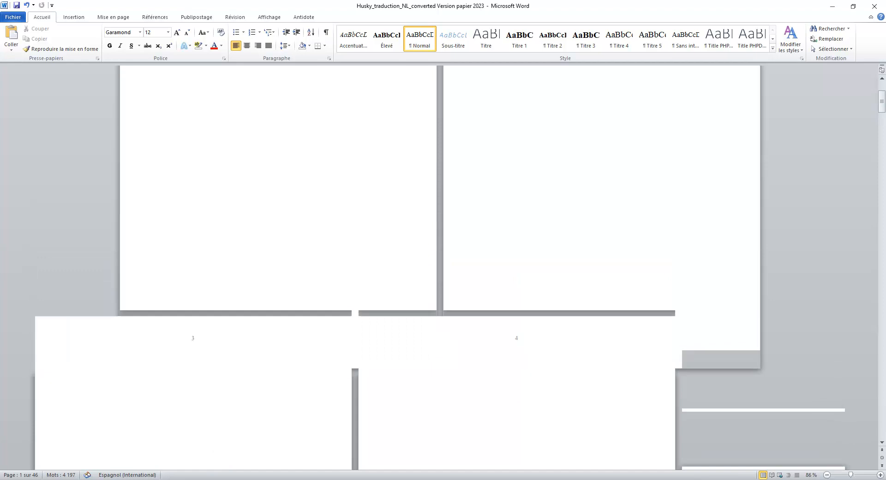
scroll(440, 268, down, 5)
click(517, 190)
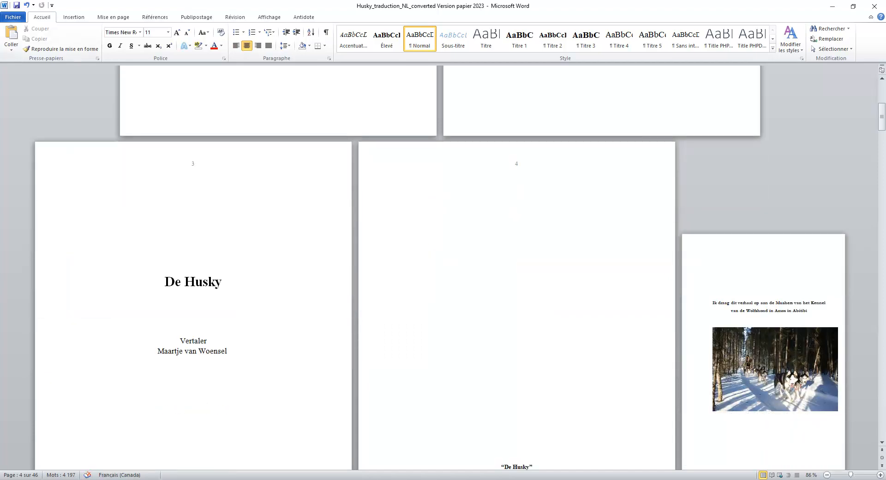
click(74, 17)
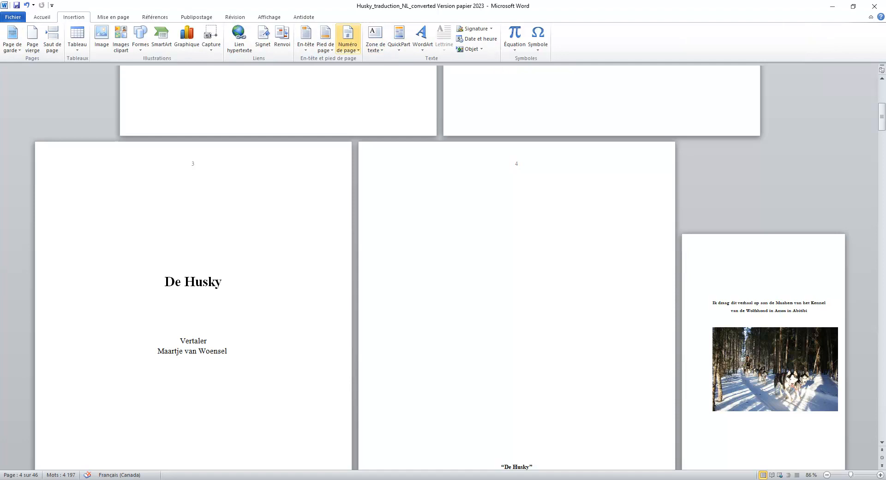
click(347, 44)
click(389, 112)
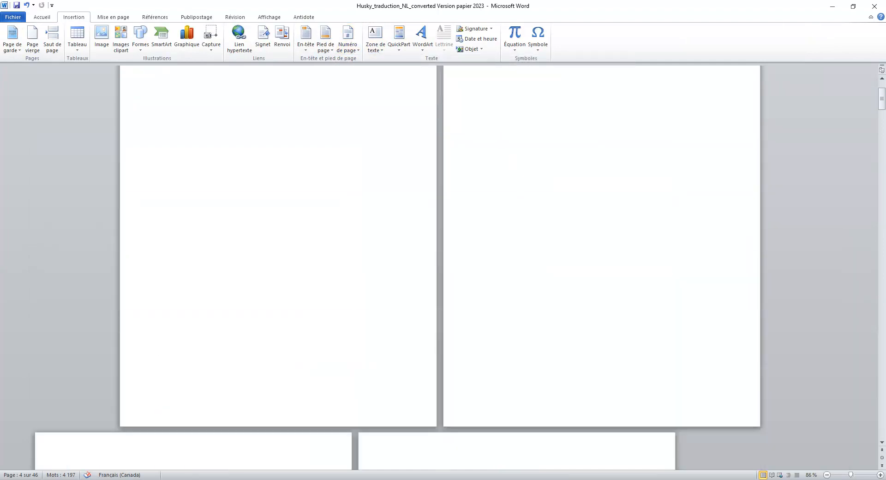
Step: Insert a centred page number in the footer of the story pages using the Numéro normal 2 style, check the front-matter footers and finish editing
scroll(443, 268, down, 1)
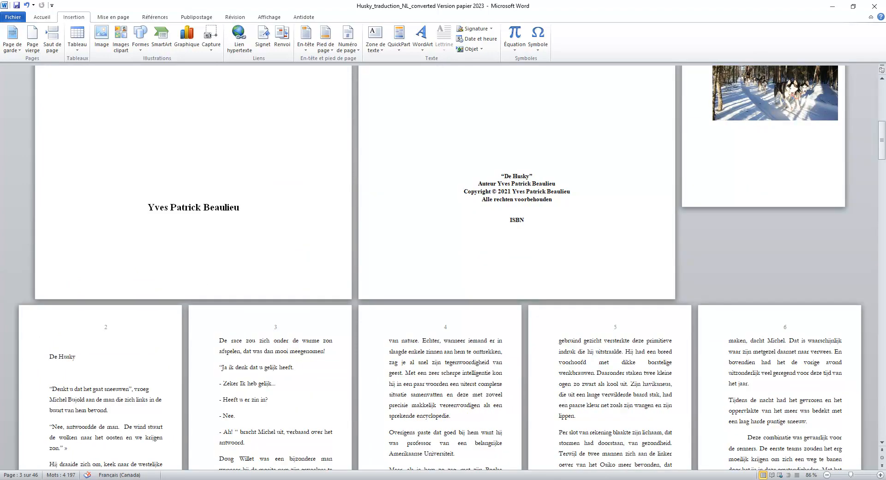
double_click(106, 326)
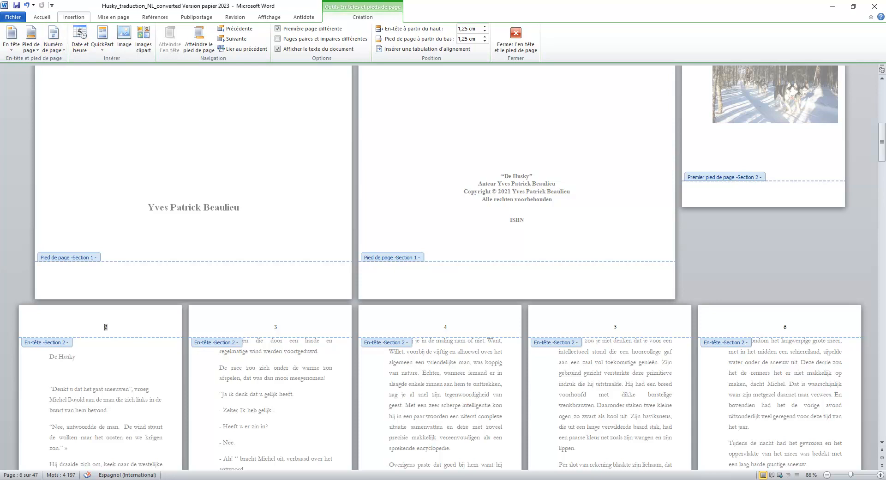
click(74, 17)
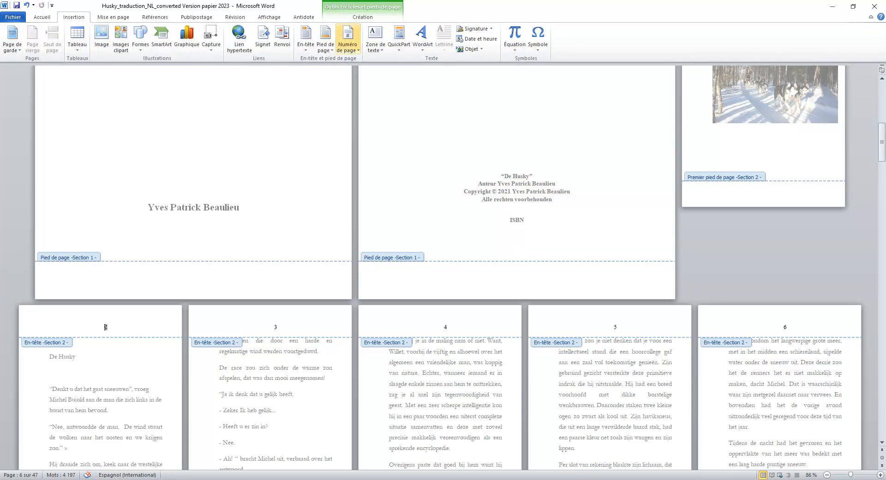
click(348, 47)
mouse_move(364, 70)
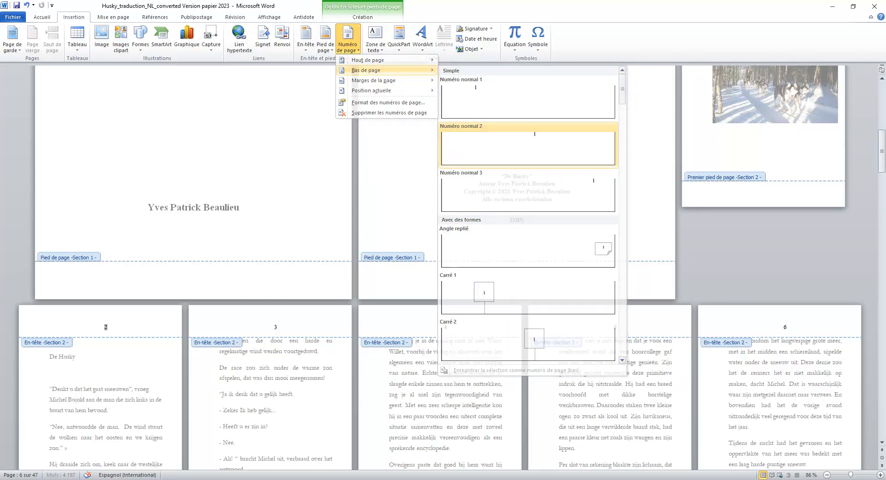
click(531, 146)
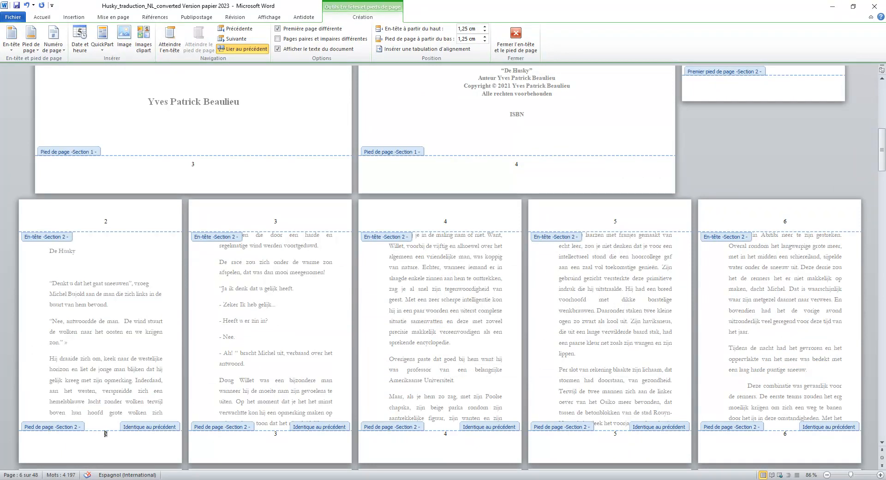
scroll(105, 434, up, 10)
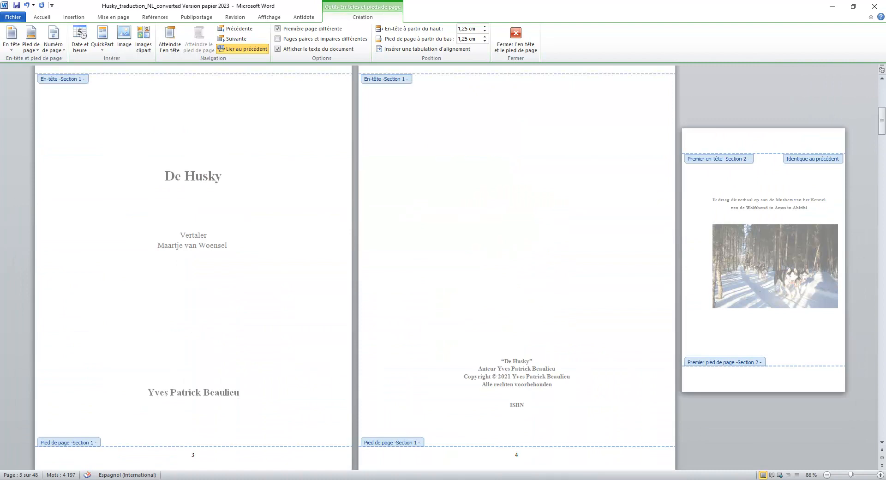
scroll(443, 268, down, 10)
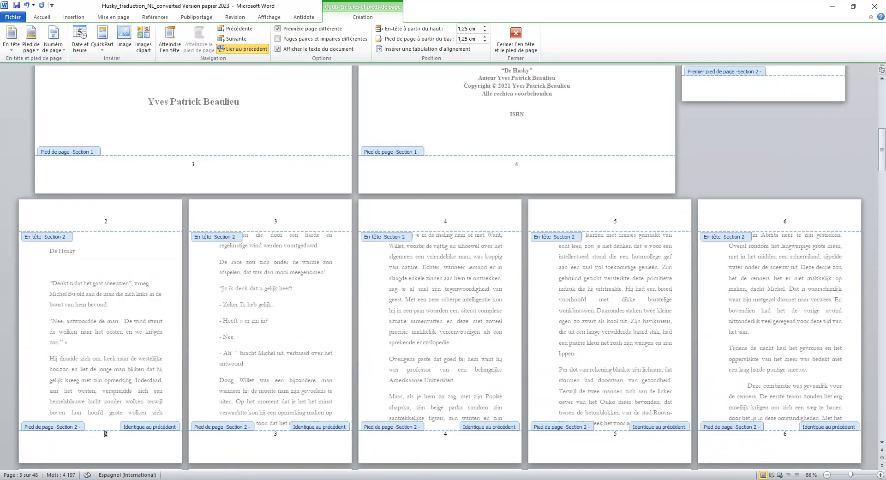
scroll(443, 268, up, 4)
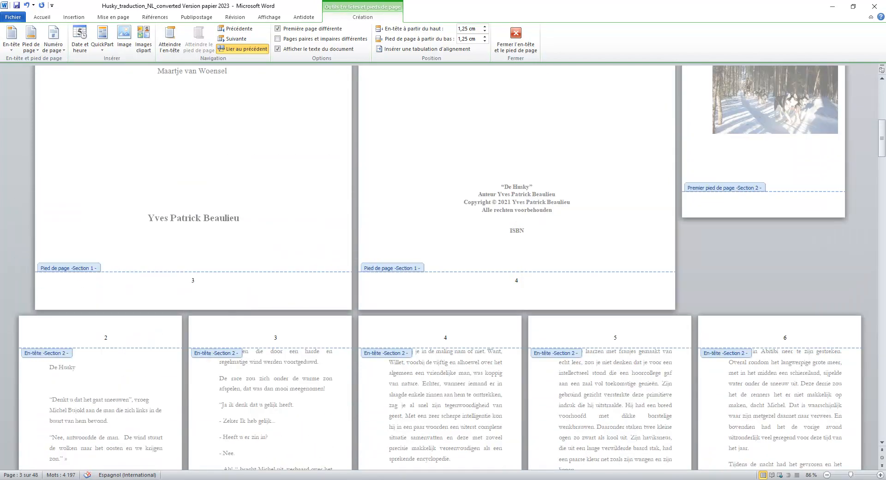
scroll(443, 268, up, 6)
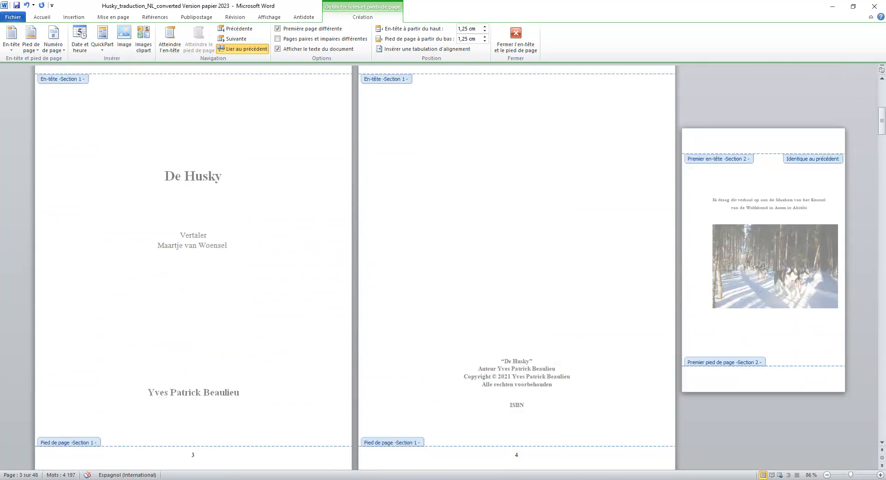
click(516, 41)
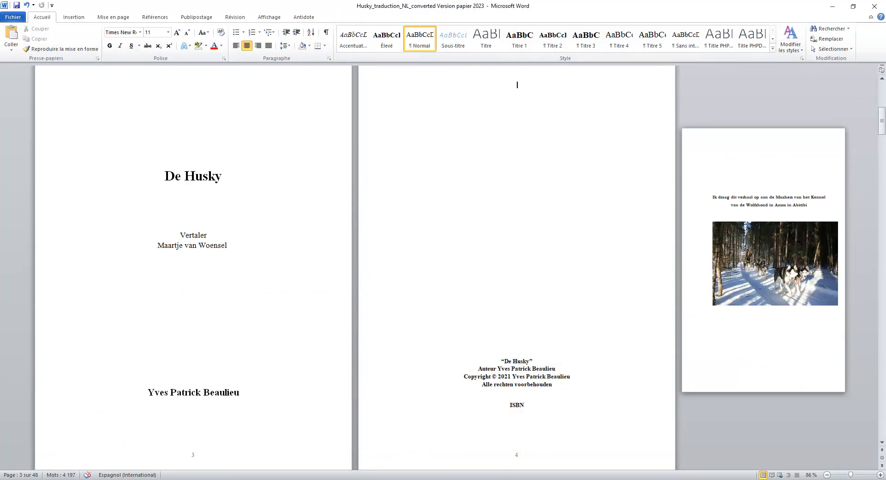